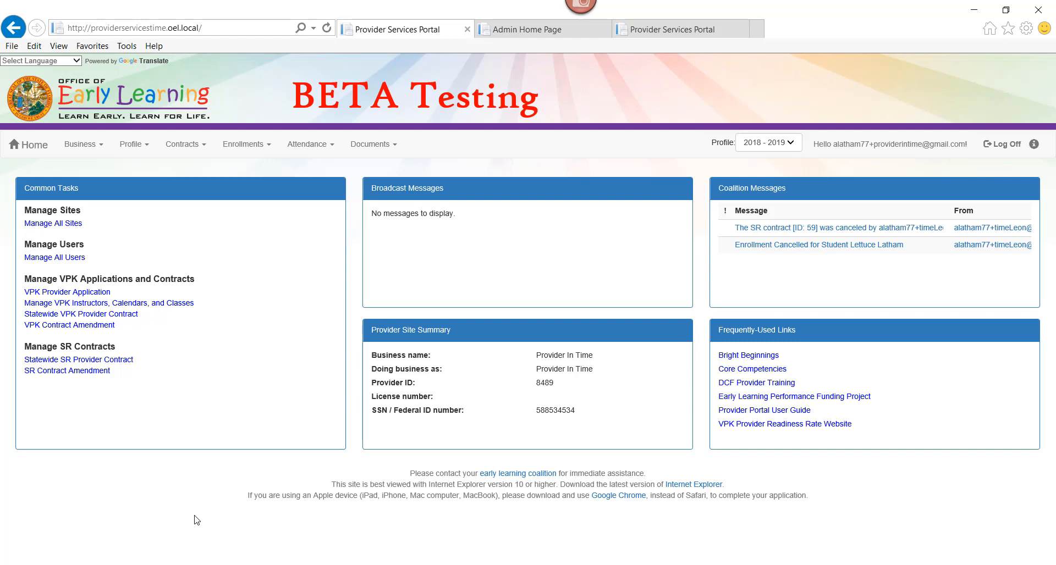
- Open the VPK Attendance Roster for class AF17 from the Attendance menu's Manage VPK Attendance entry
left_click(320, 151)
mouse_move(405, 169)
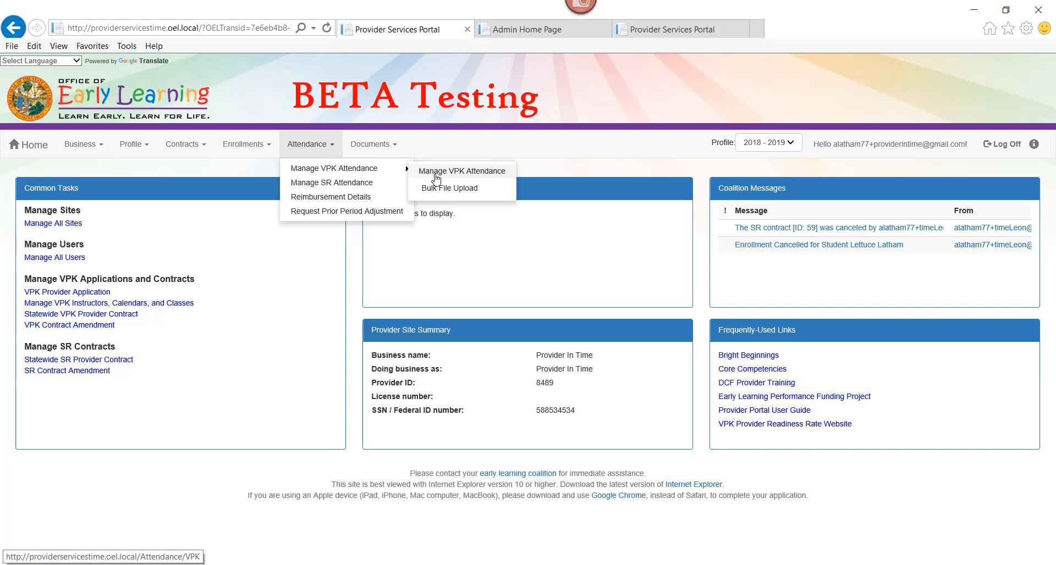
left_click(436, 172)
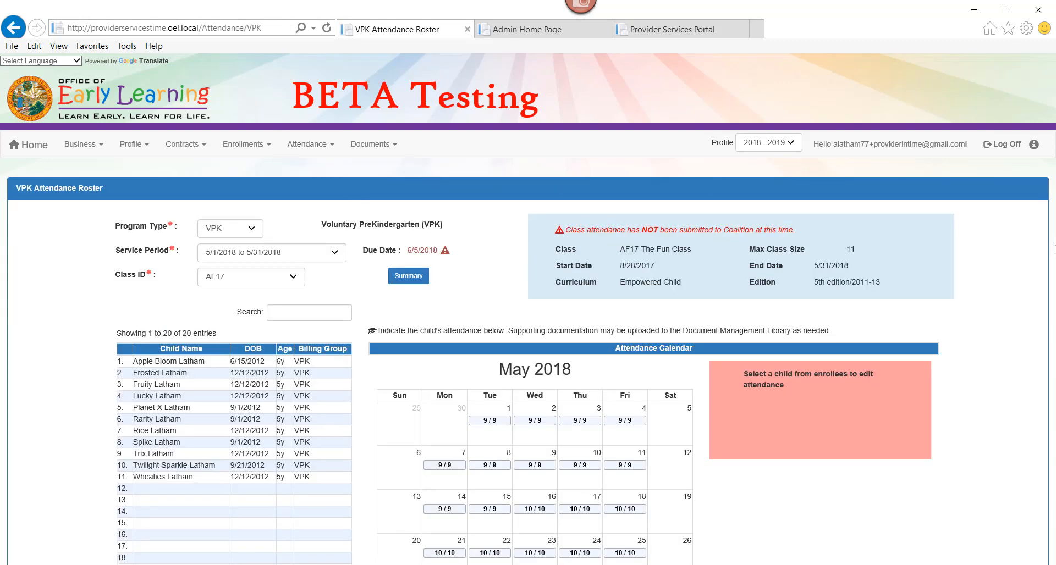
left_click(243, 235)
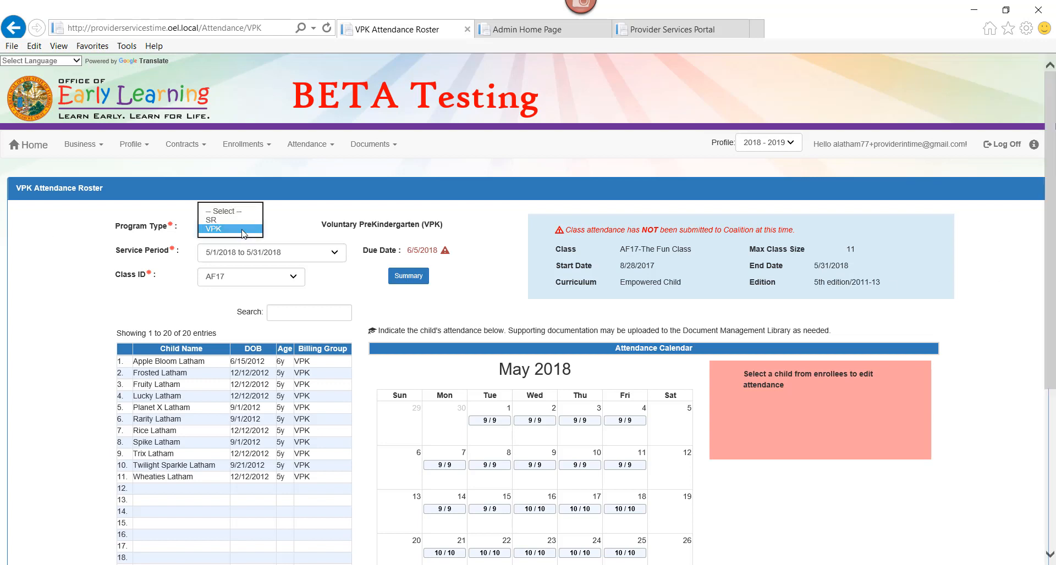
left_click(244, 229)
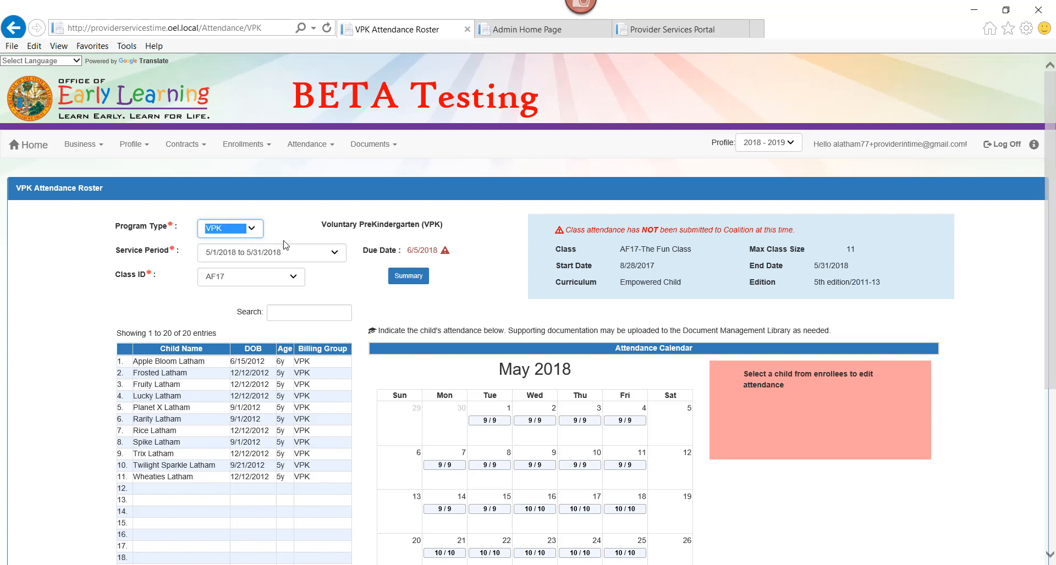
left_click(318, 254)
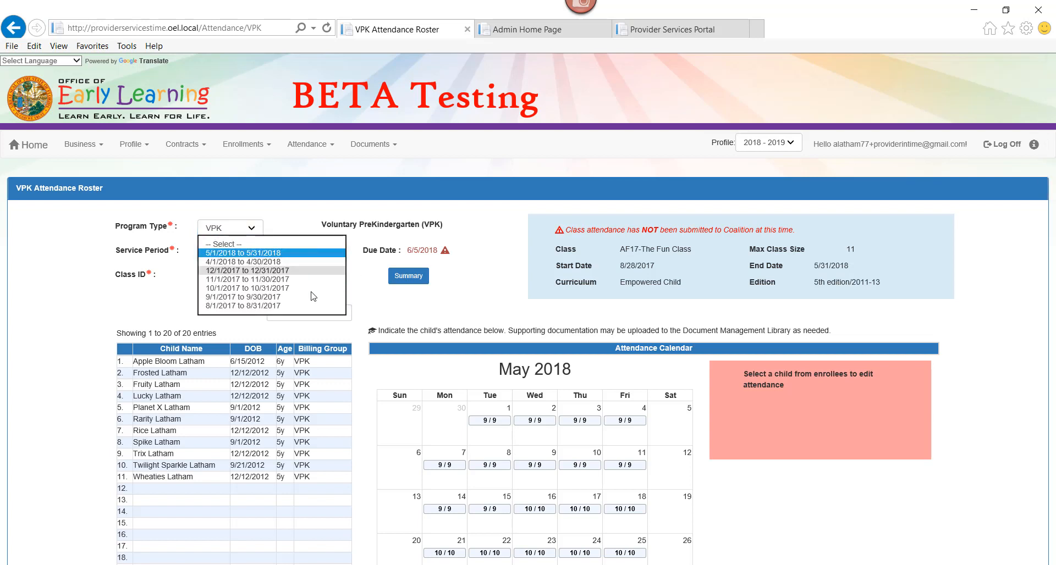
left_click(304, 254)
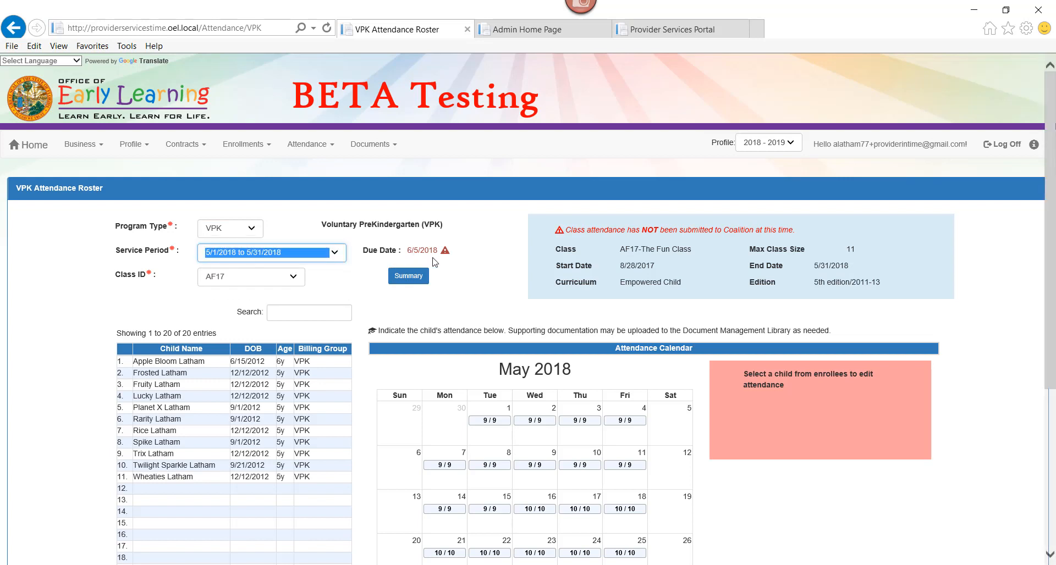
left_click(250, 279)
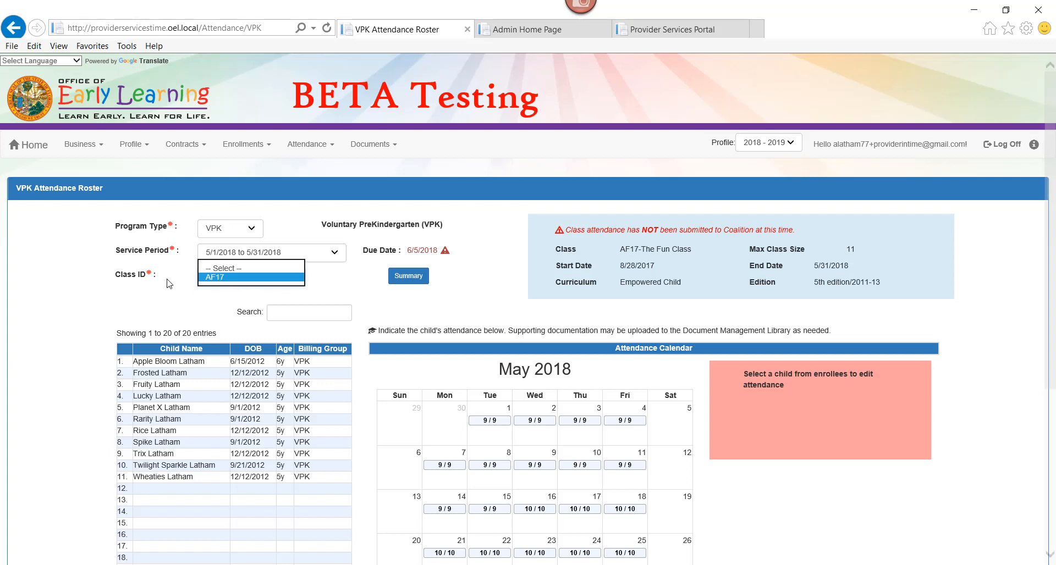
left_click(248, 278)
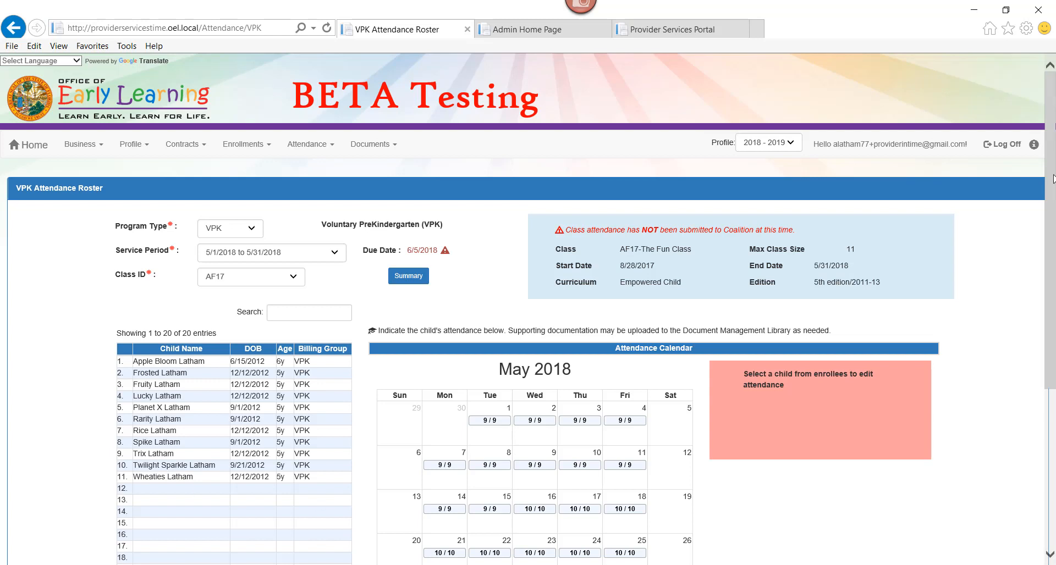
left_click_drag(1052, 178, 1050, 253)
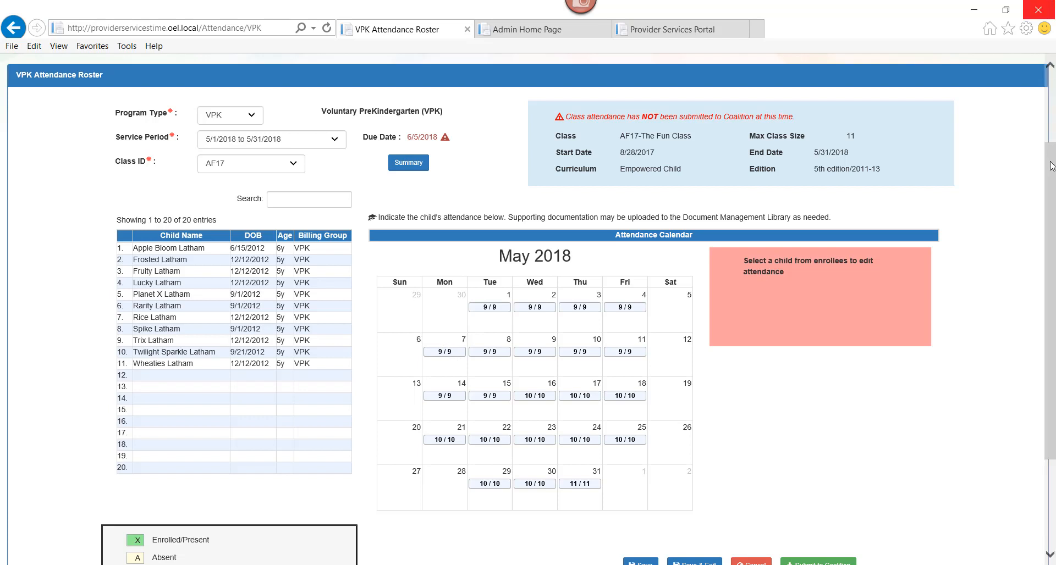
- Scroll down the roster and load the first child's May 2018 attendance calendar
left_click_drag(1051, 168, 1051, 219)
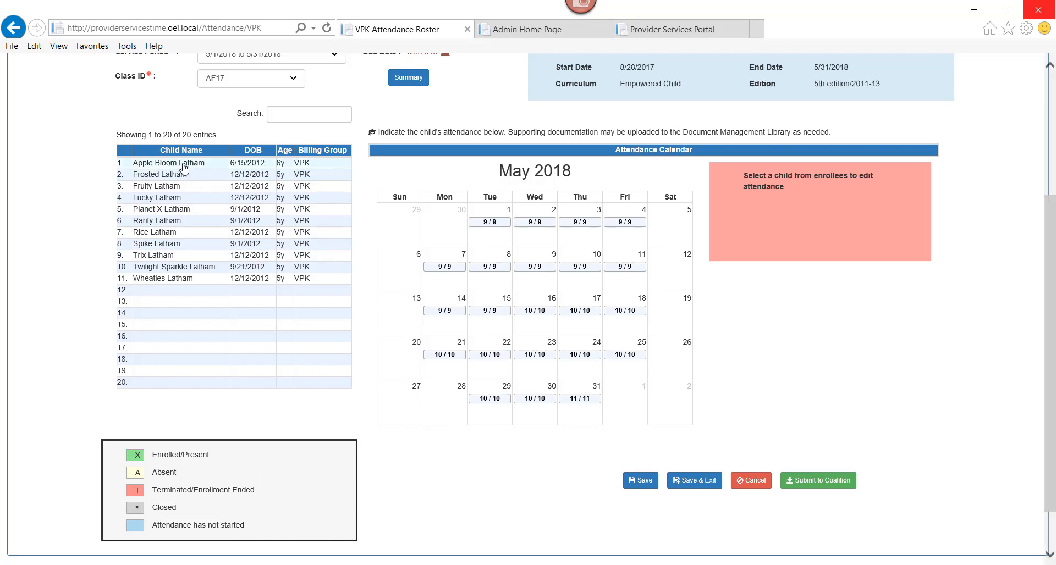
left_click(184, 164)
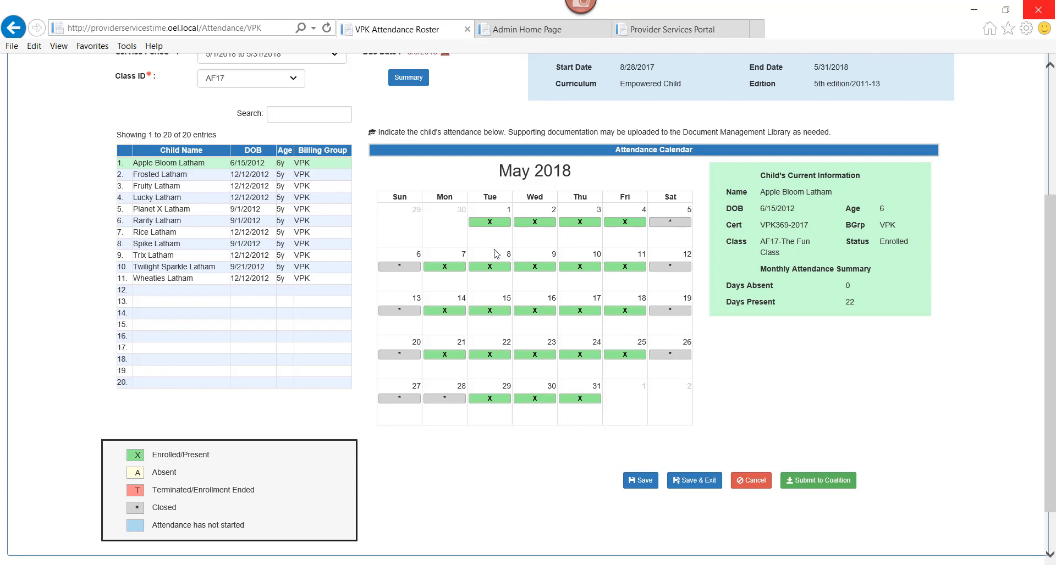
- Mark the first child absent on May 9 and May 16 and save, giving 2 absent and 20 present
left_click(495, 269)
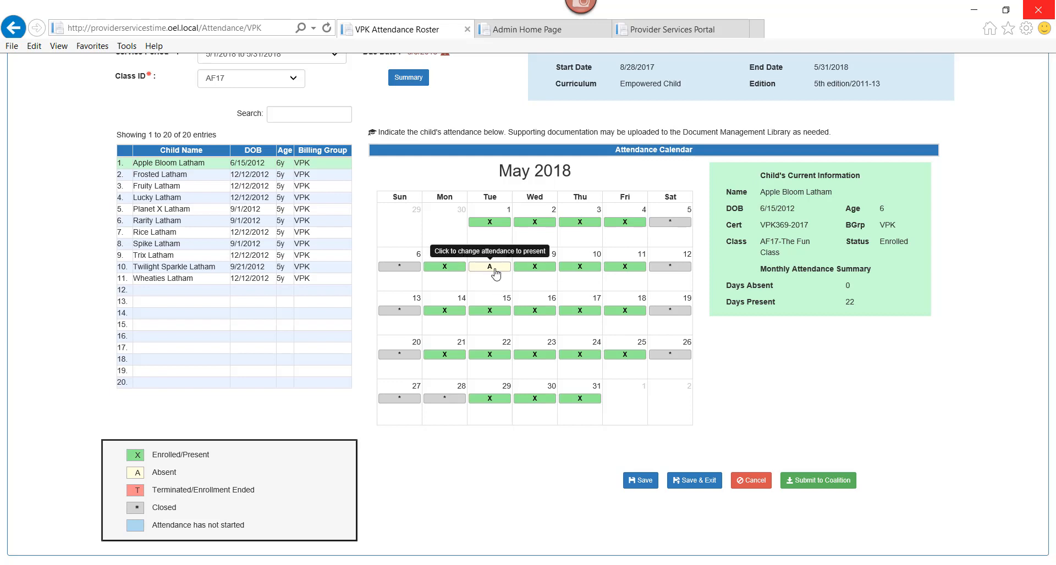
left_click(496, 269)
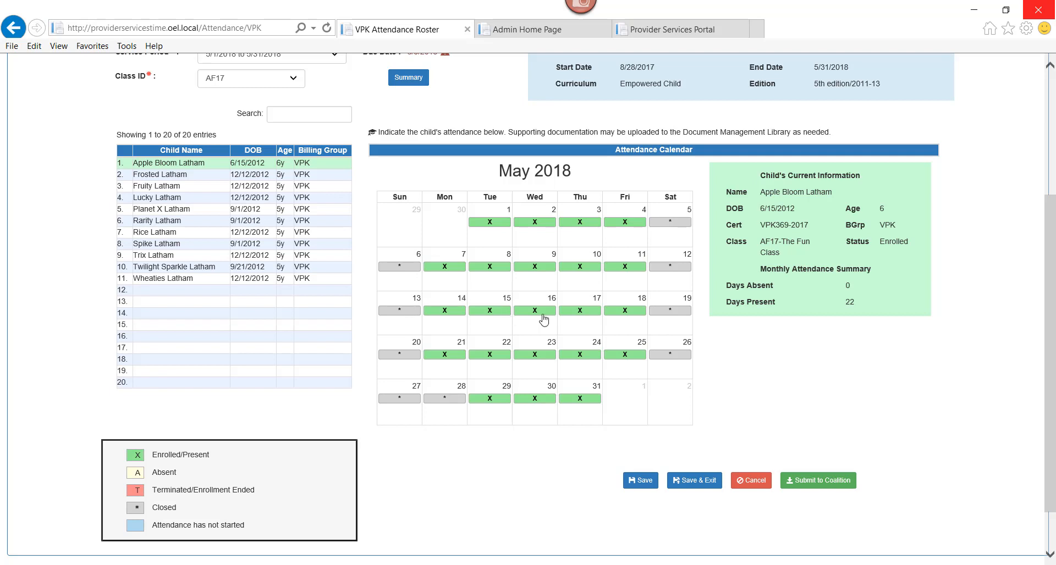
left_click(537, 273)
left_click(539, 312)
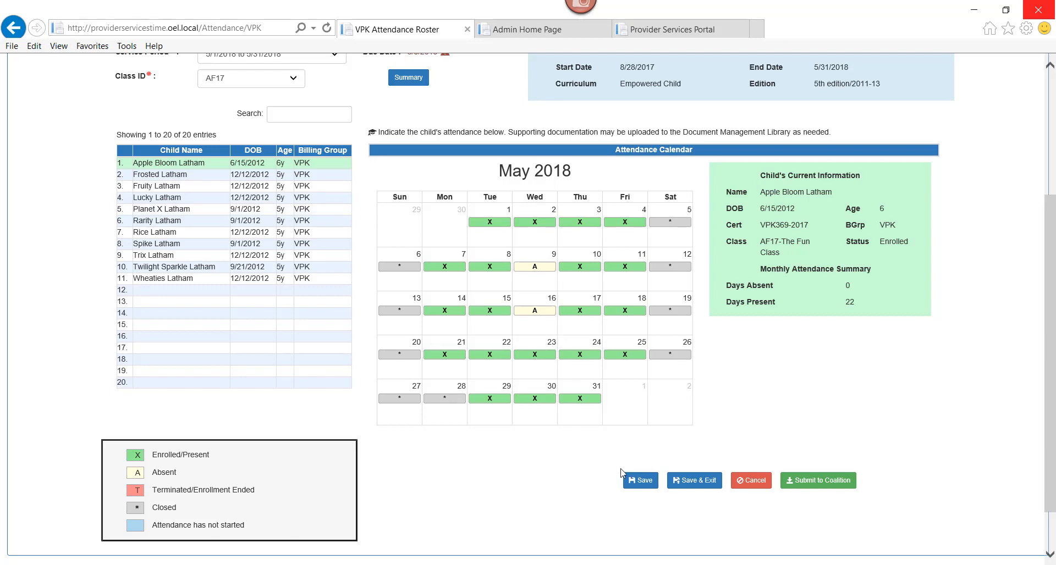
left_click(634, 482)
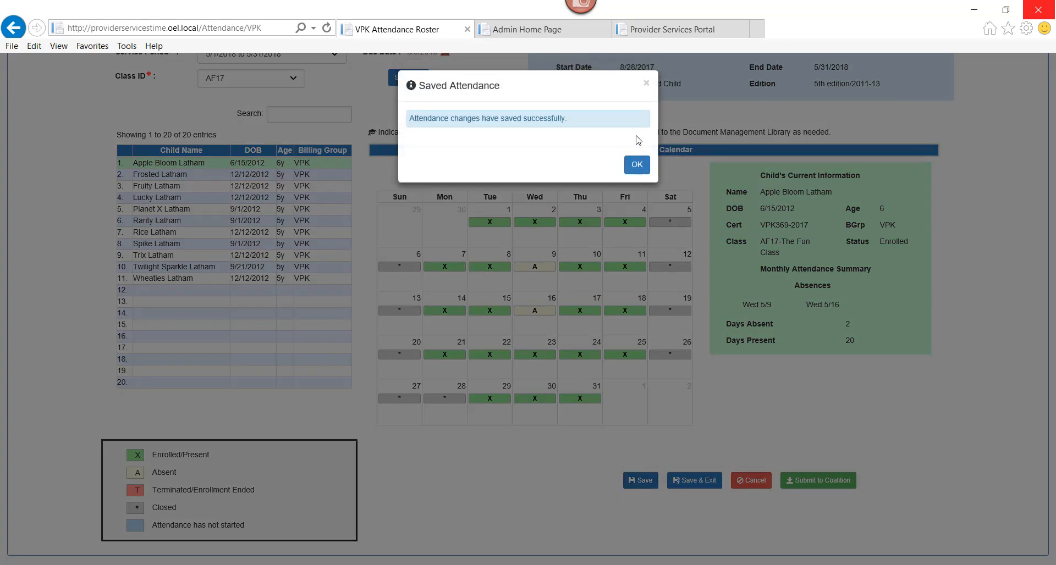
left_click(637, 164)
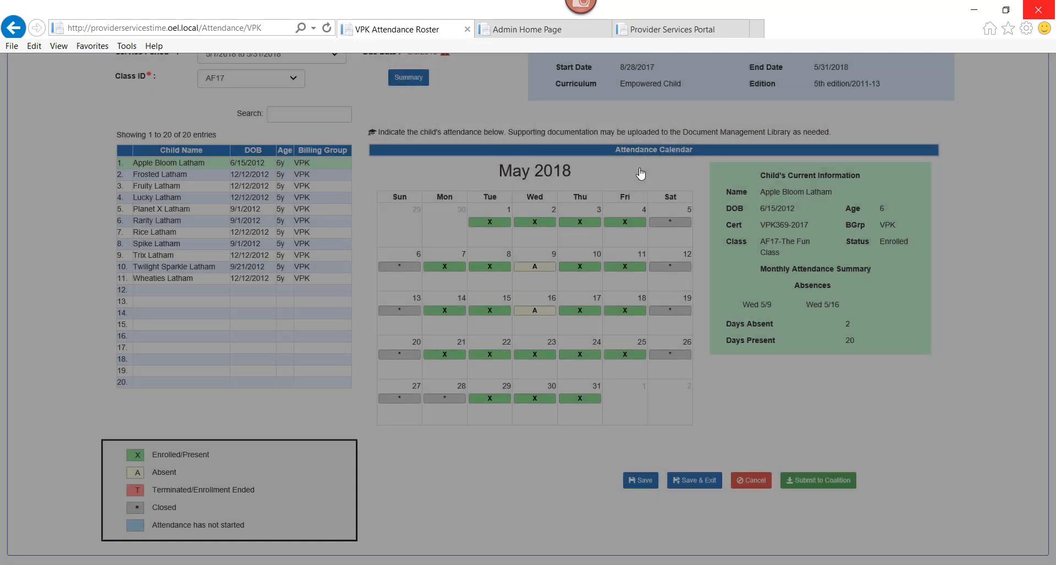
left_click(192, 175)
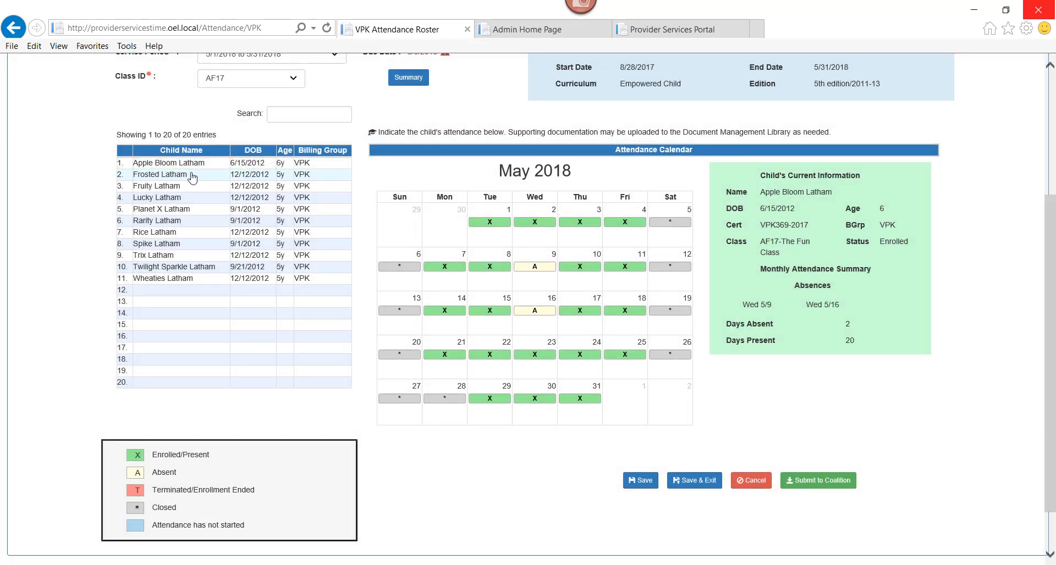
- Set the second child's May 7, 14 and 21 cells to A and save, giving 3 absent and 19 present
left_click(446, 267)
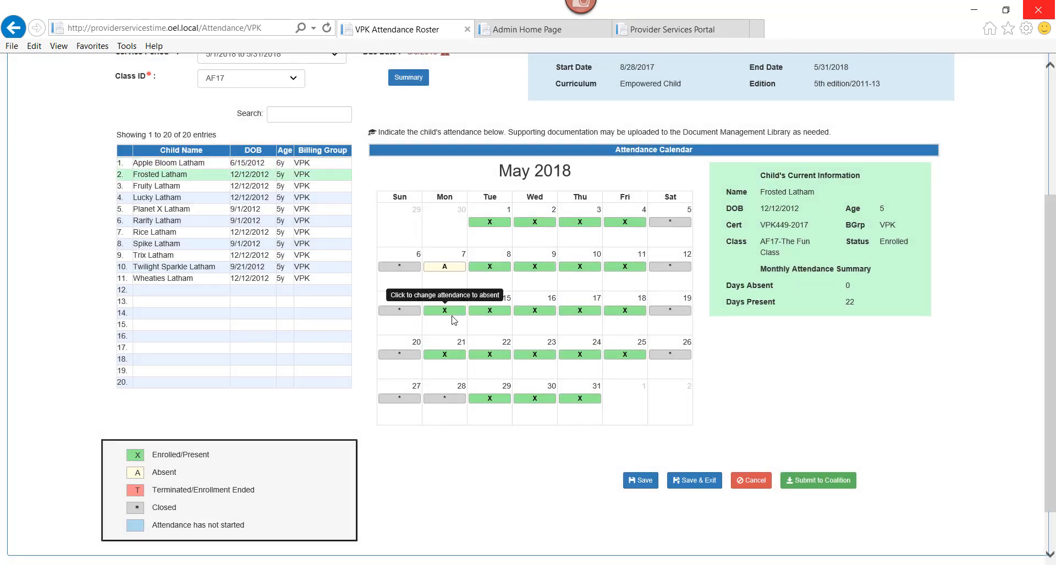
left_click(453, 311)
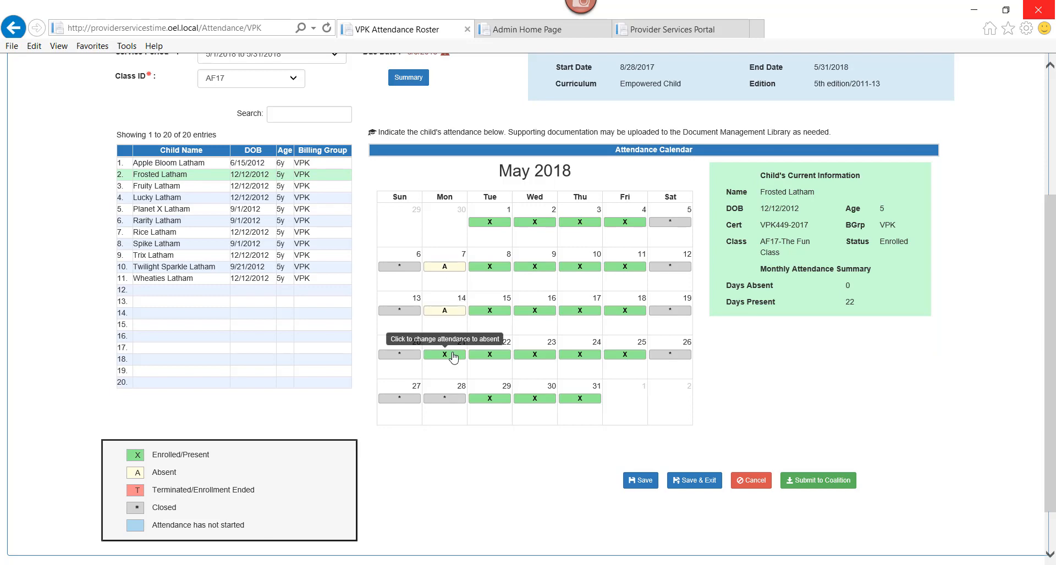
left_click(454, 355)
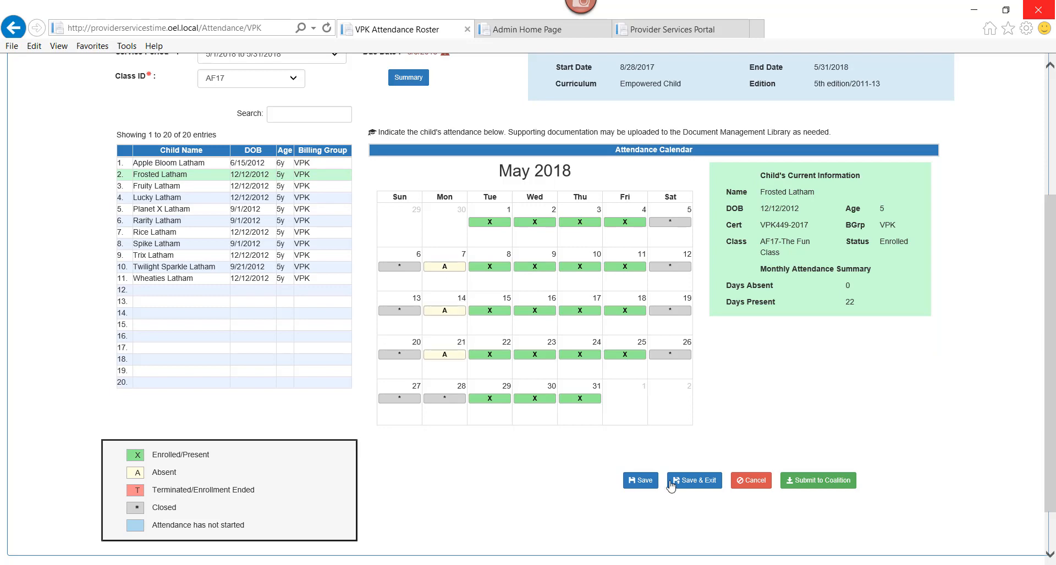
left_click(646, 482)
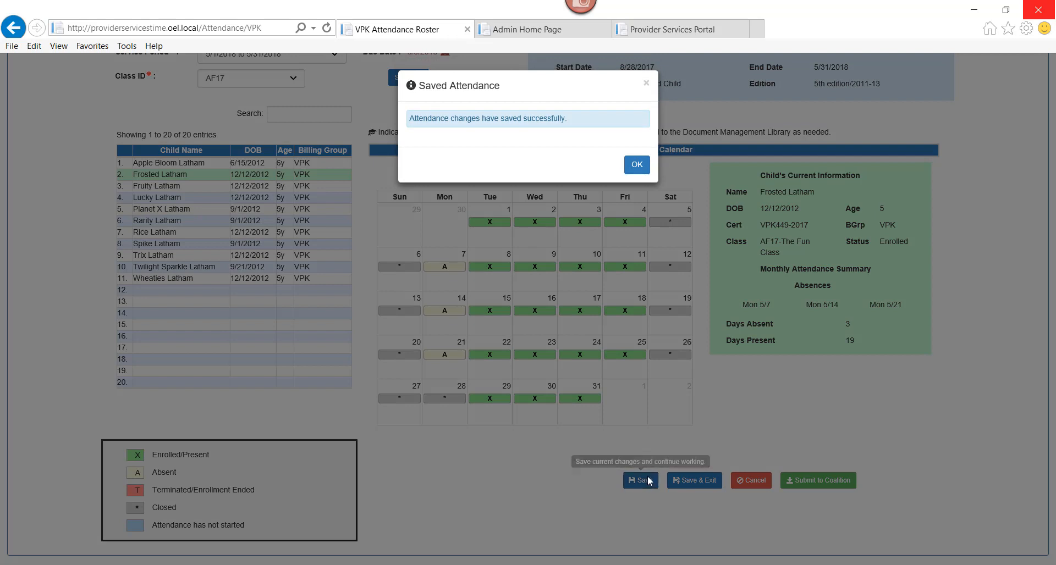
left_click(638, 165)
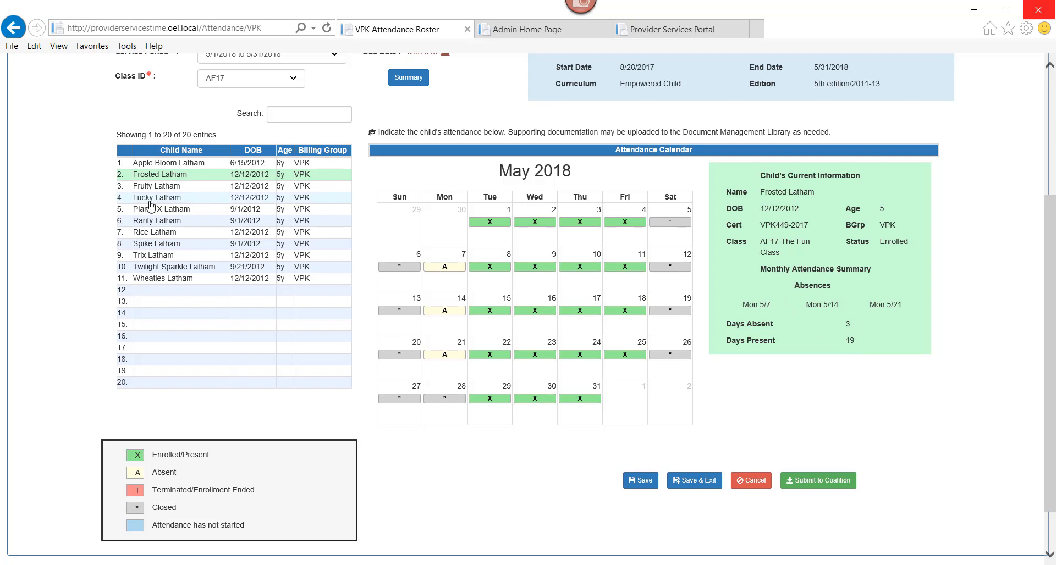
- Select the fourth child and mark Fridays May 4, 11, 18 and 25 absent, then save
double_click(166, 185)
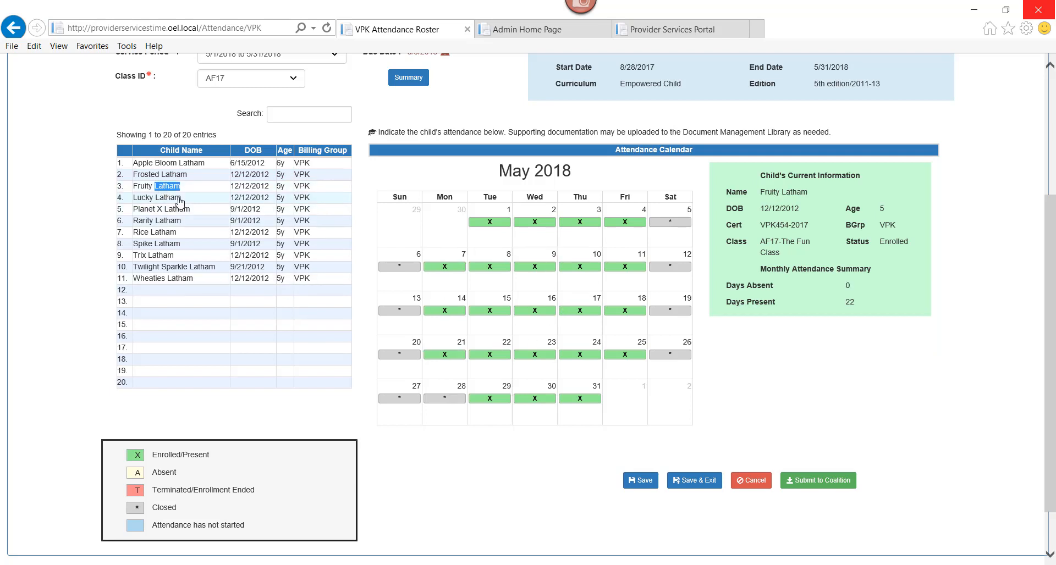
double_click(168, 197)
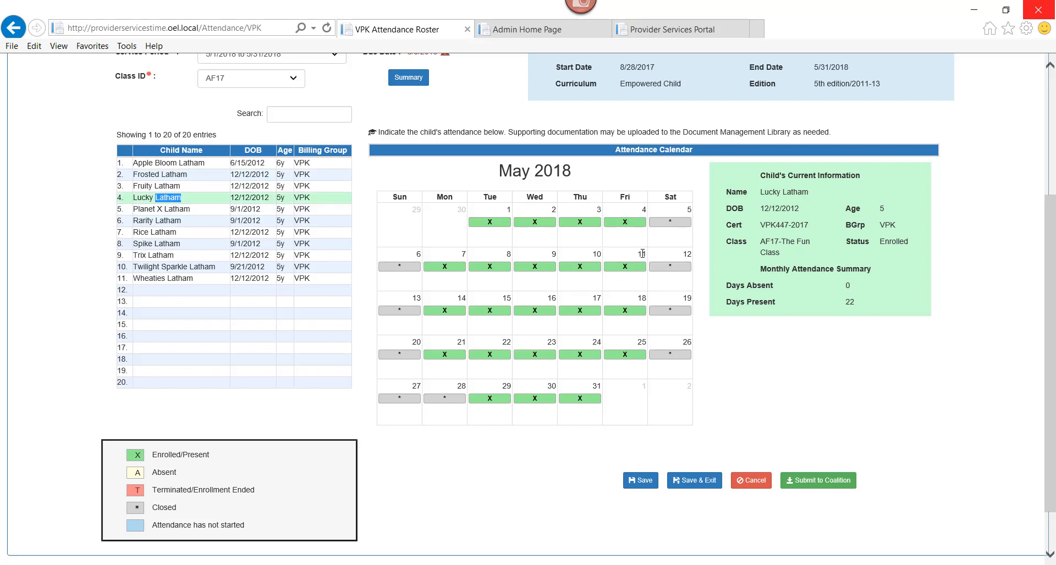
left_click(621, 222)
left_click(622, 266)
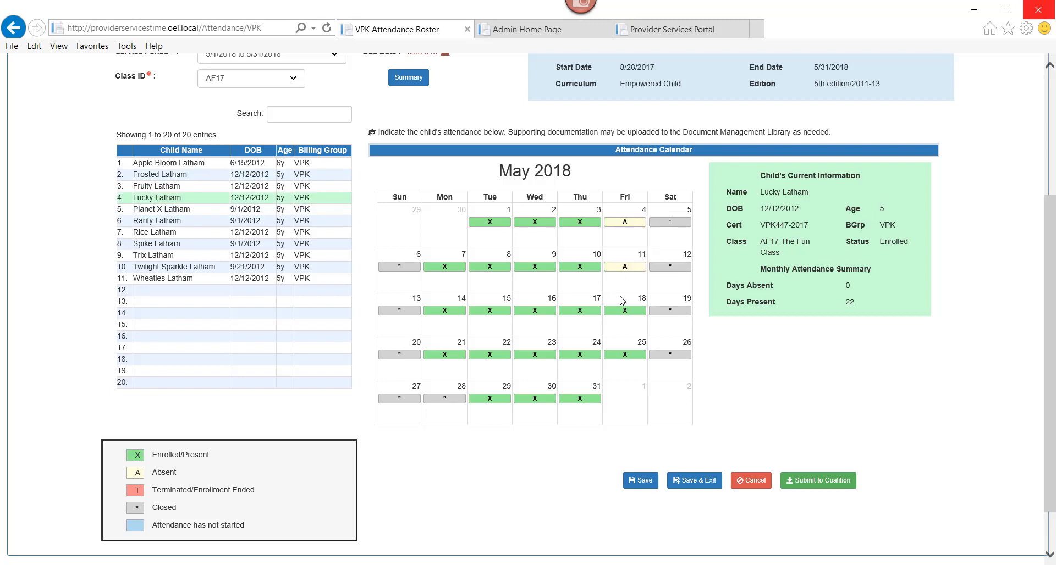
left_click(621, 311)
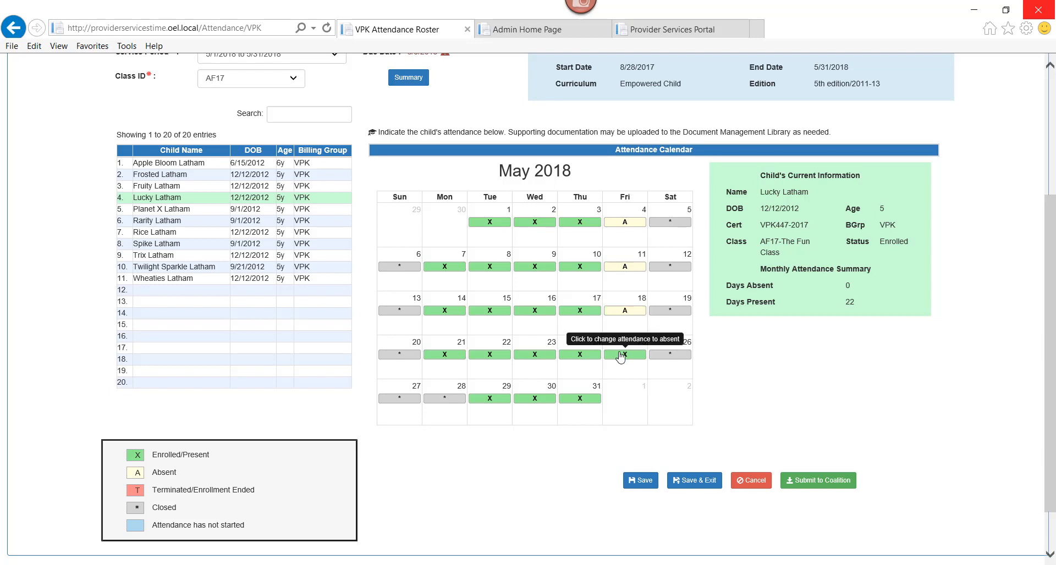
left_click(621, 355)
left_click(641, 480)
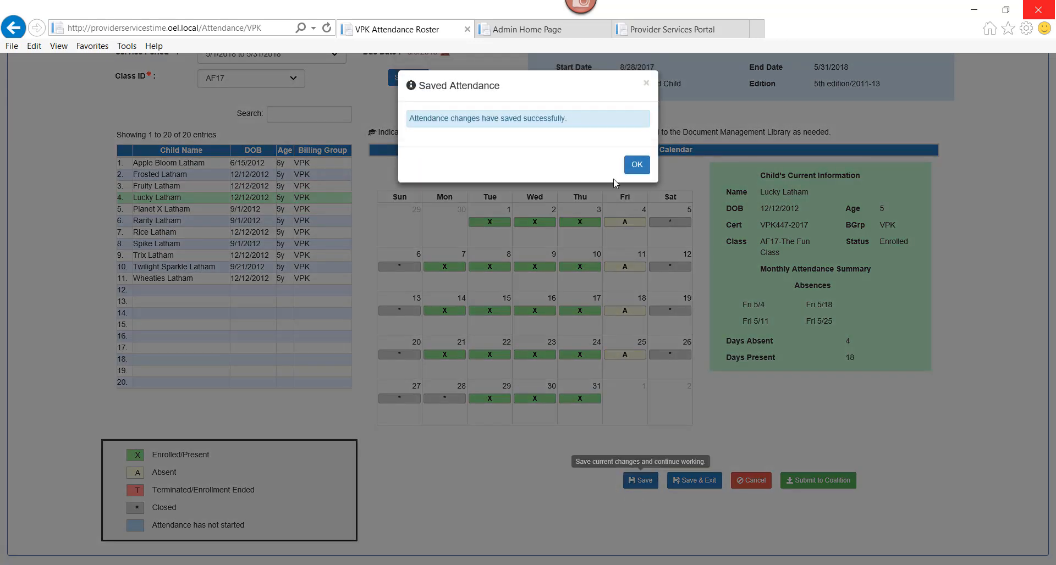
left_click(637, 164)
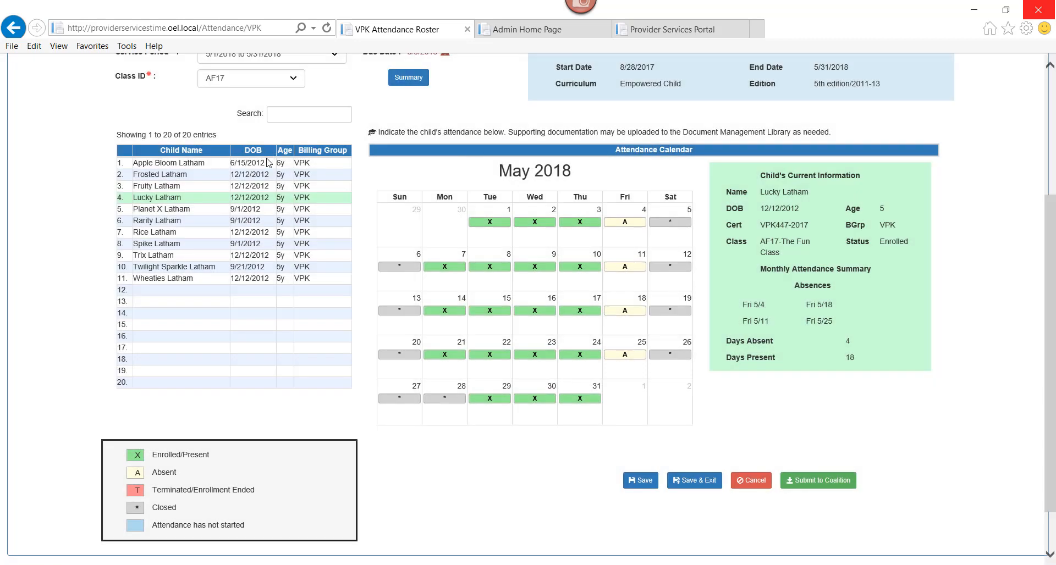
- Open the row 6 child, mark May 15 and May 4 absent, and save
left_click(193, 224)
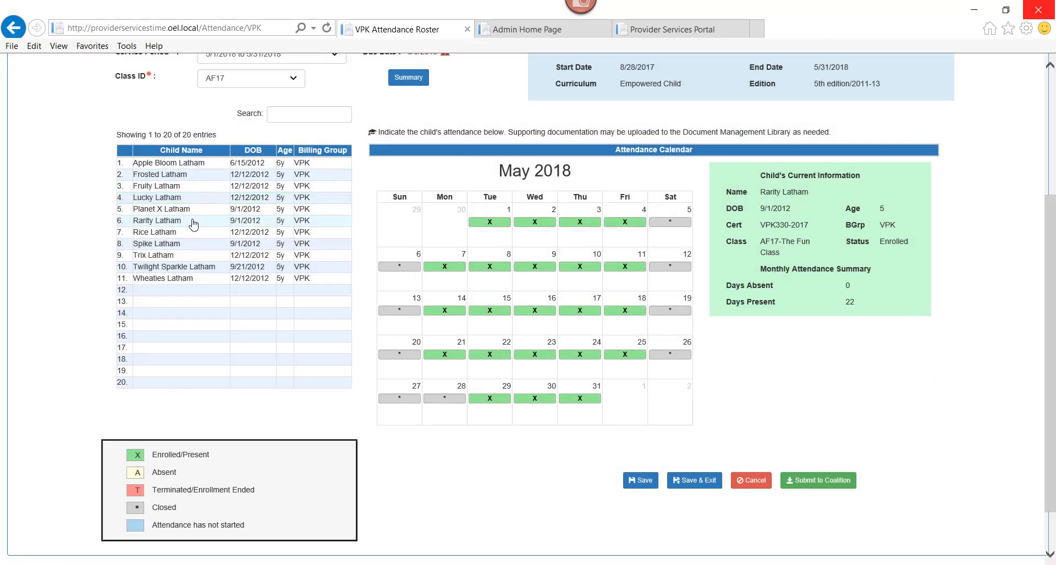
left_click(490, 310)
left_click(627, 222)
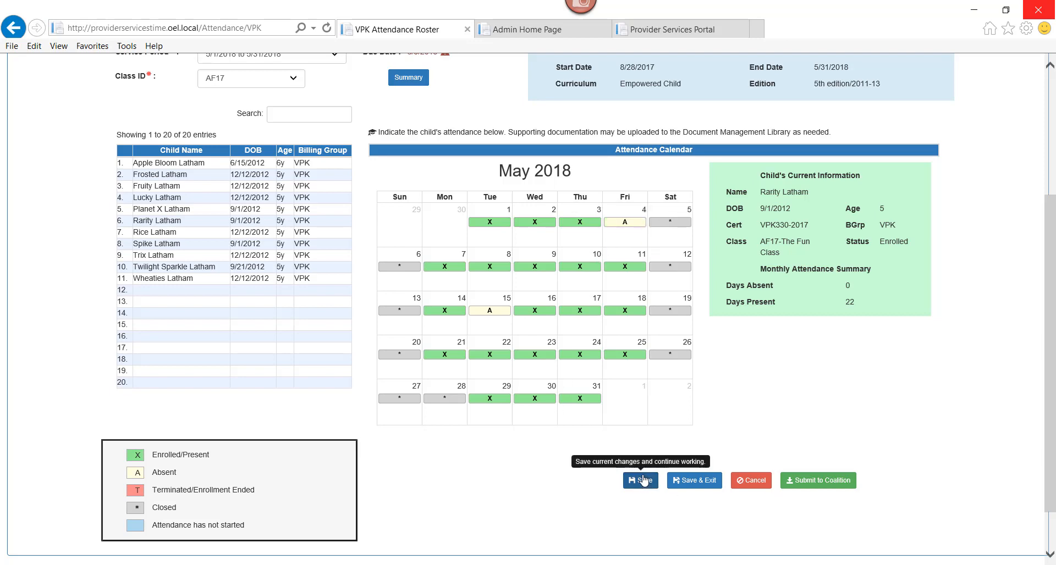
left_click(641, 480)
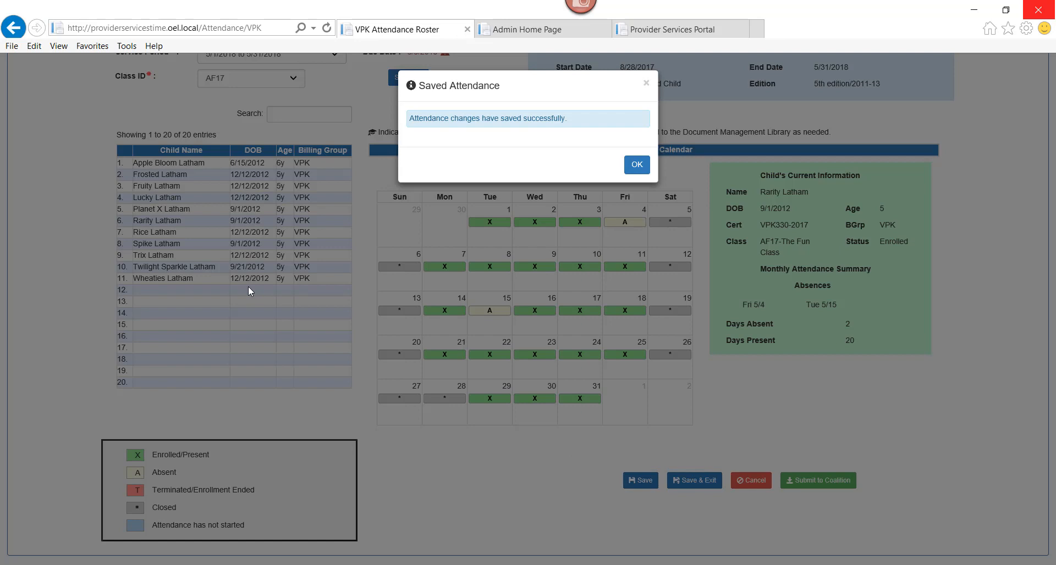
left_click(636, 167)
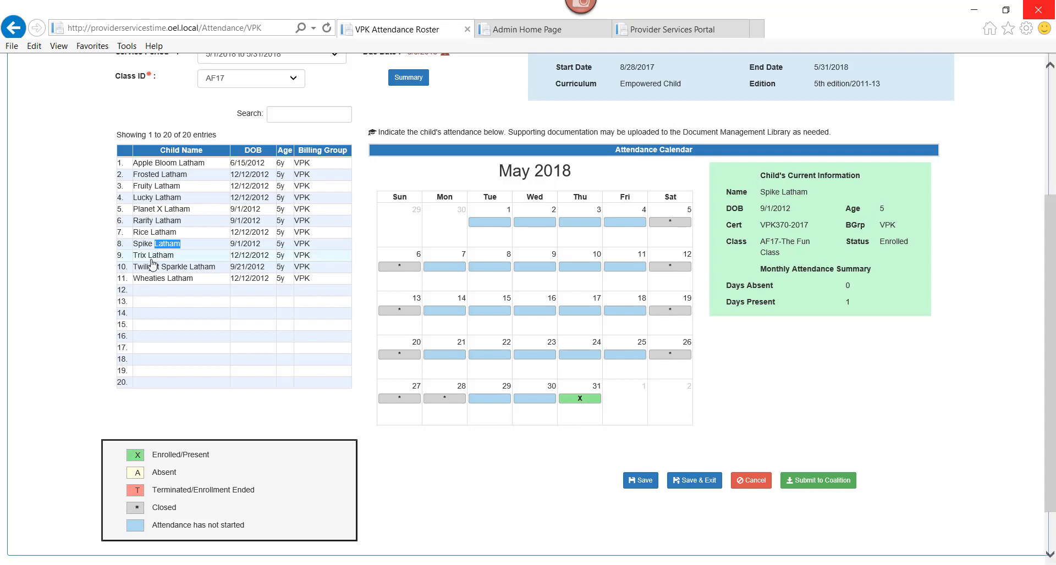
- Open the row 9 child, mark May 2, 10, 15 and 24 absent, and save
left_click(152, 260)
double_click(152, 259)
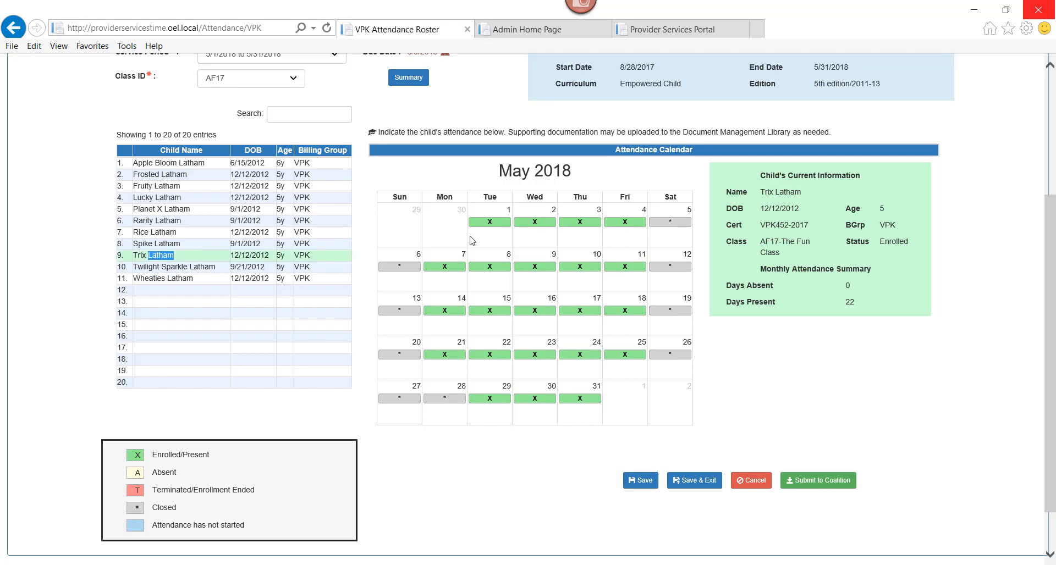
left_click(534, 224)
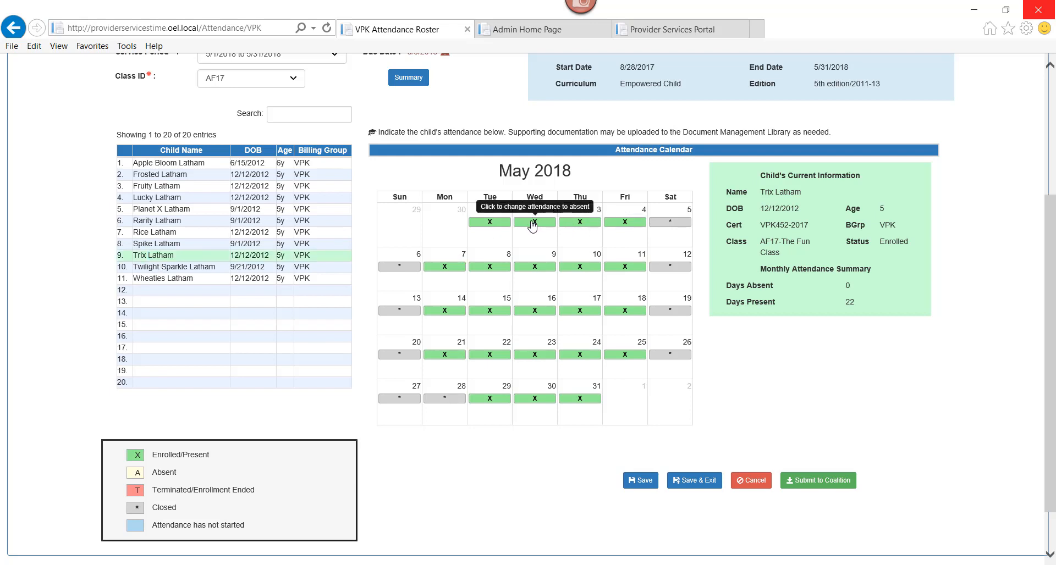
left_click(580, 268)
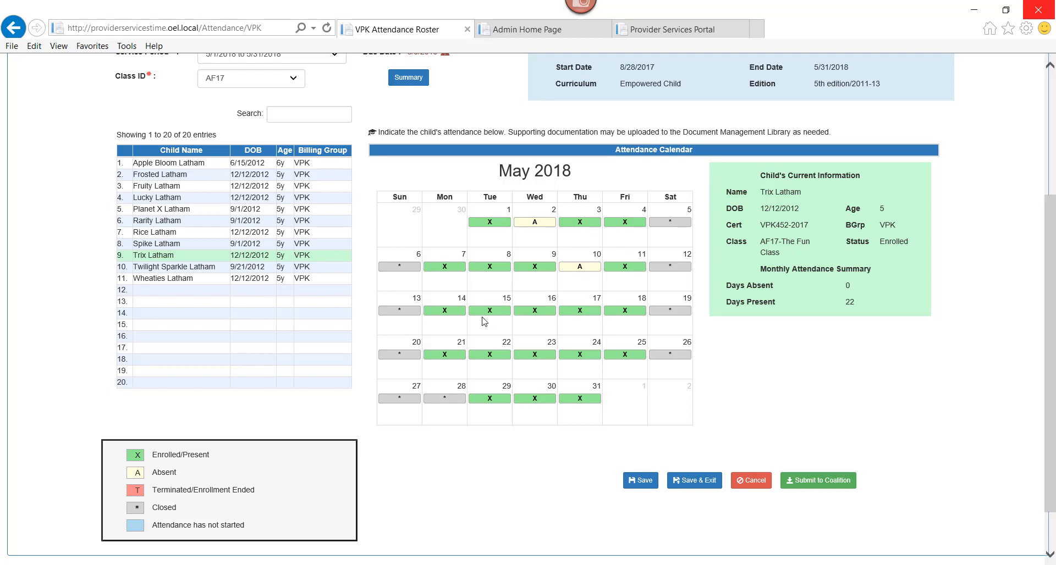
left_click(480, 311)
left_click(580, 354)
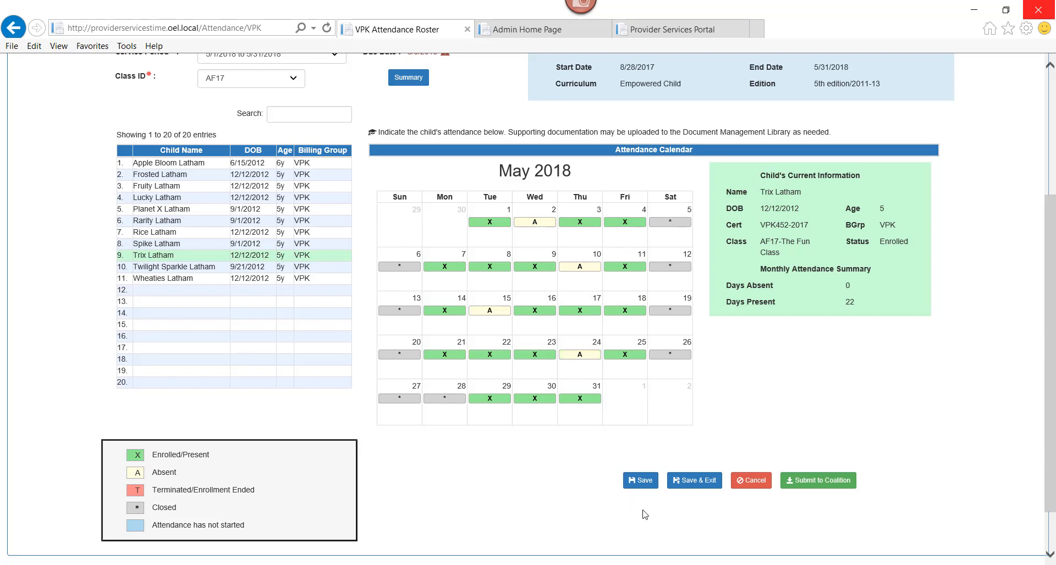
left_click(644, 482)
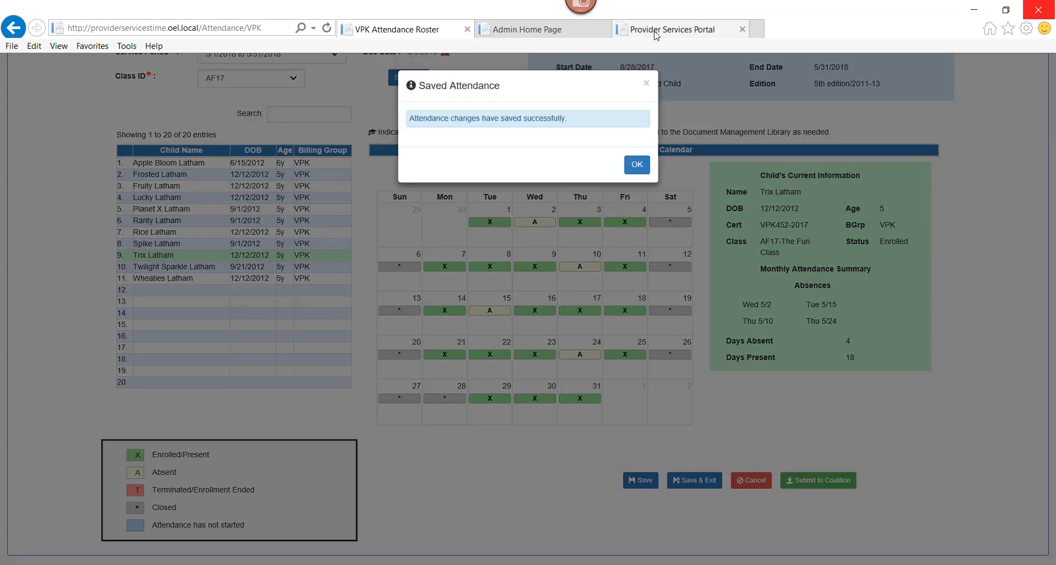
left_click(637, 164)
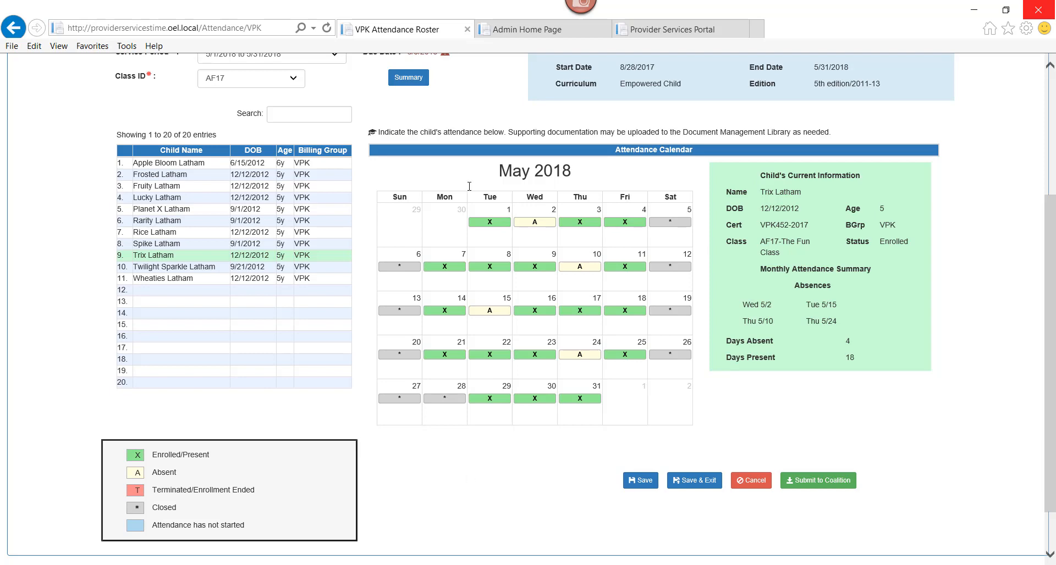
- Review AF17's May 2018 Summary Attendance window, then close it
left_click(412, 84)
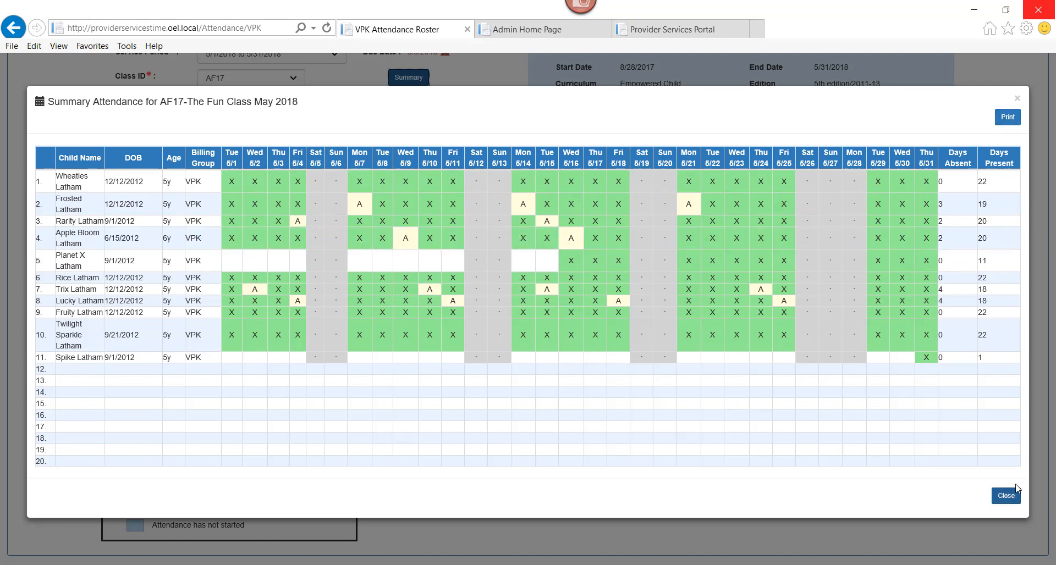
left_click(1006, 495)
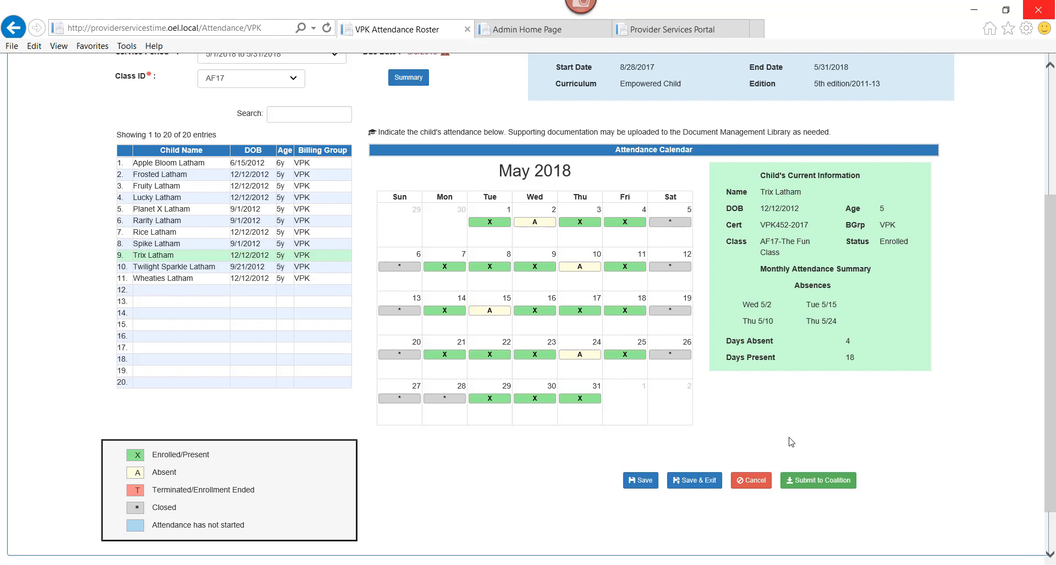
- Scroll the roster page up and down to check AF17's May submission status
left_click_drag(1050, 402, 1053, 345)
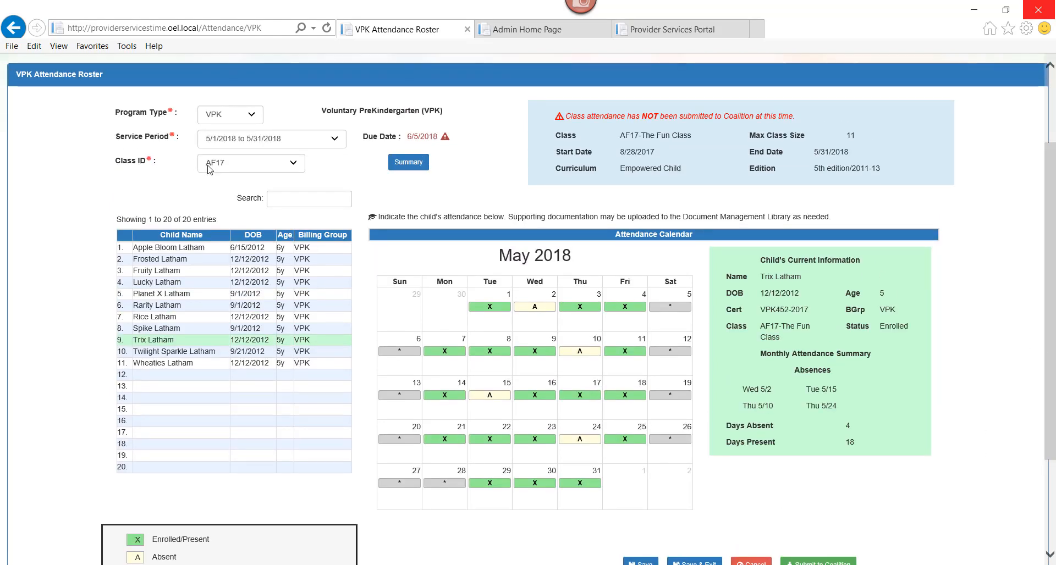
left_click_drag(1052, 363, 1053, 433)
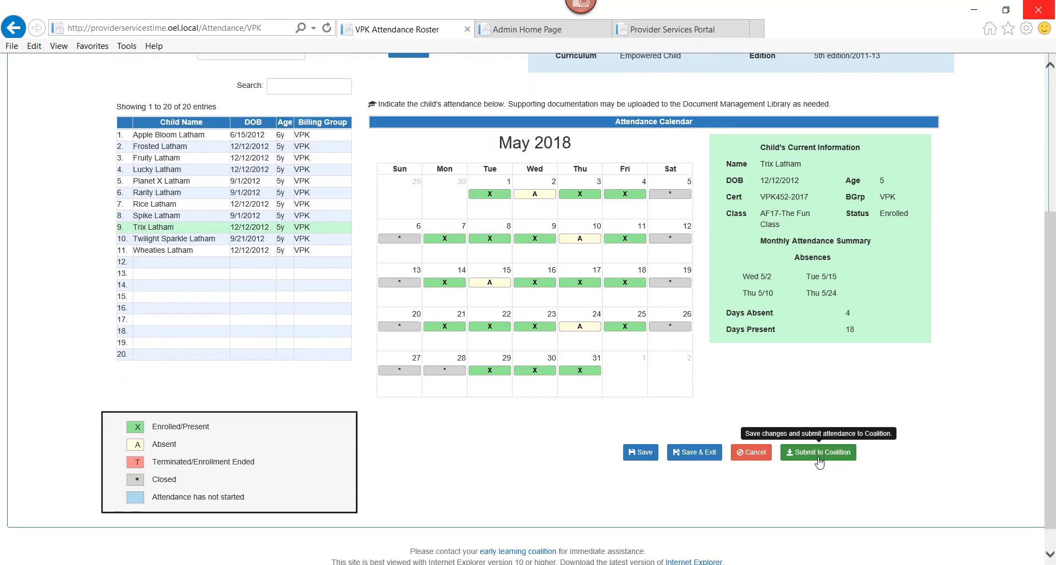
left_click_drag(1052, 489, 1052, 432)
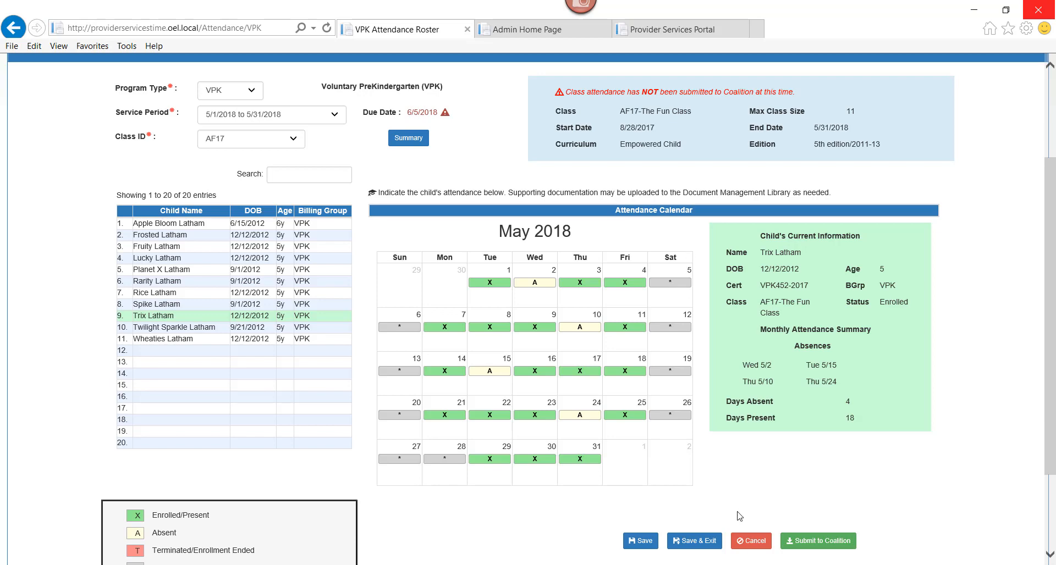
- Submit AF17's May 2018 attendance to the Coalition, accepting the late-due-date warning
left_click(808, 542)
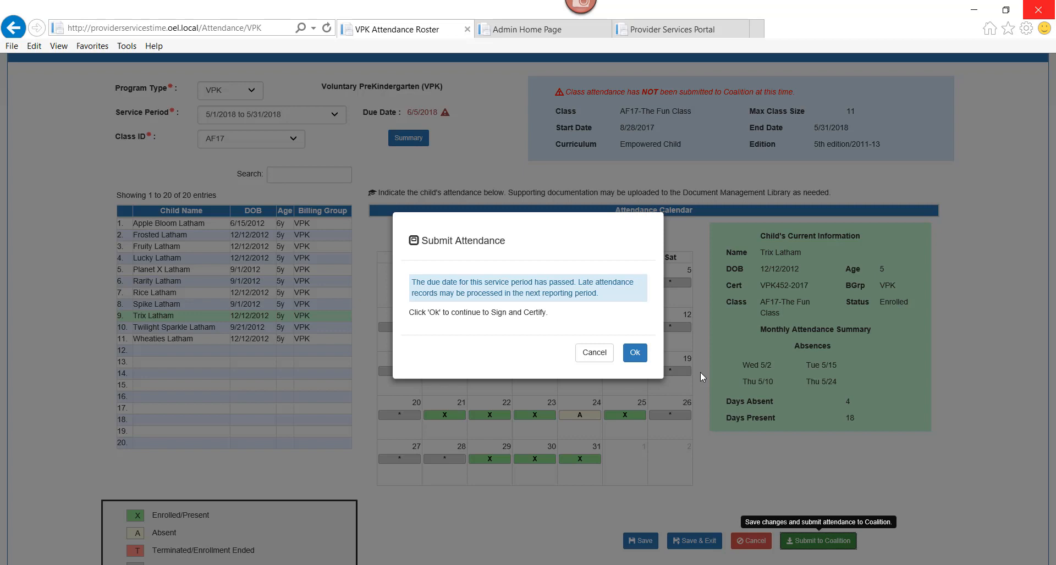
left_click(635, 355)
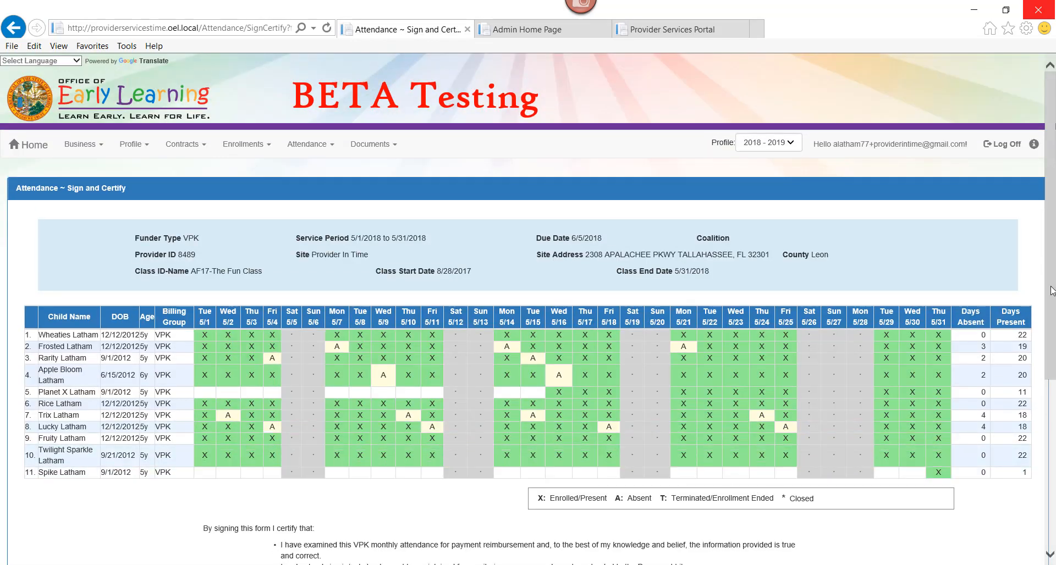
- Sign AF17's May 2018 attendance with the provider's full name, certify electronically, and submit it
left_click_drag(1050, 295, 1049, 368)
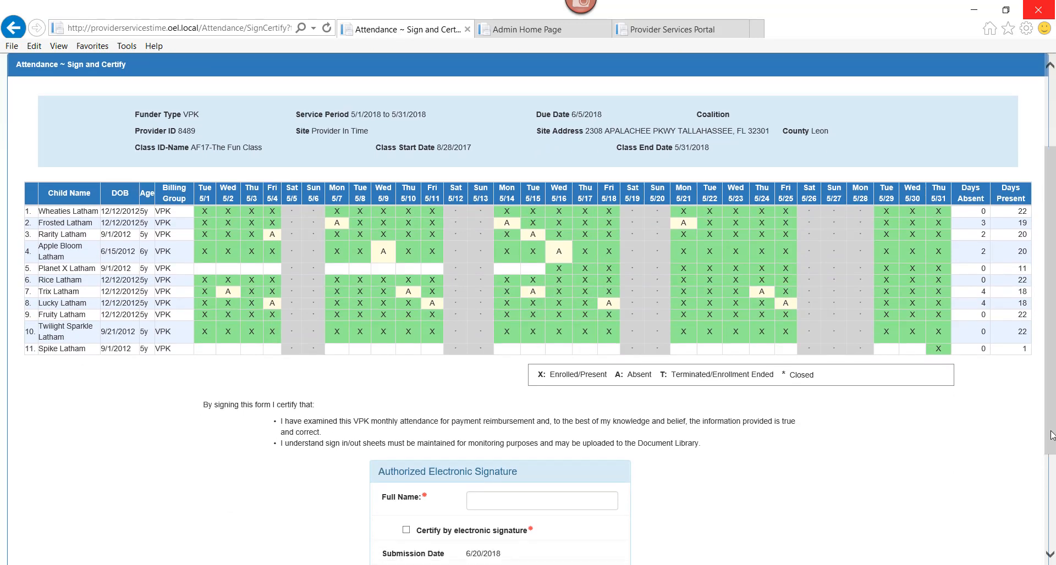
left_click_drag(1051, 420, 1051, 448)
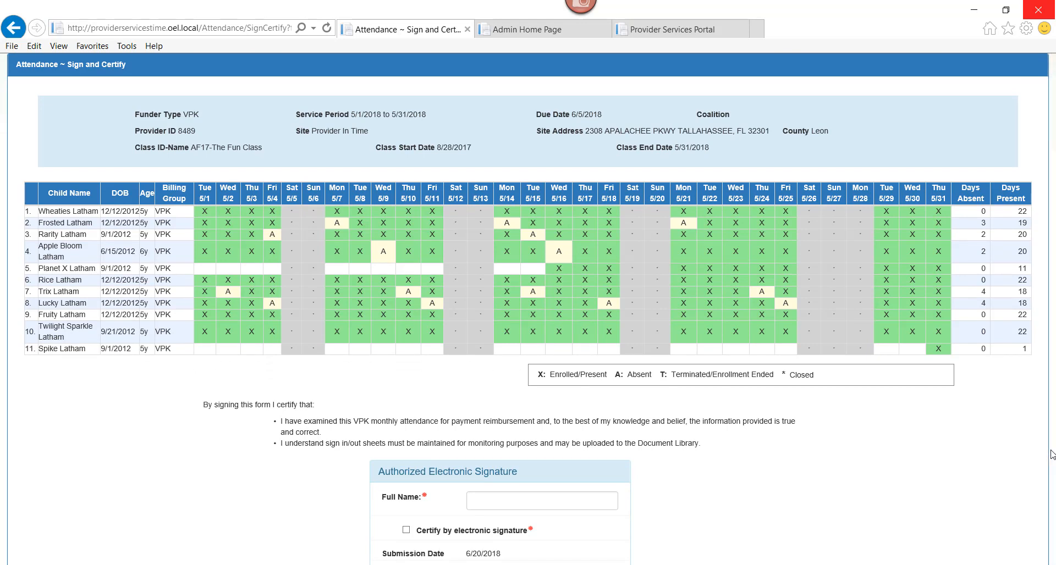
left_click_drag(1051, 429, 1051, 460)
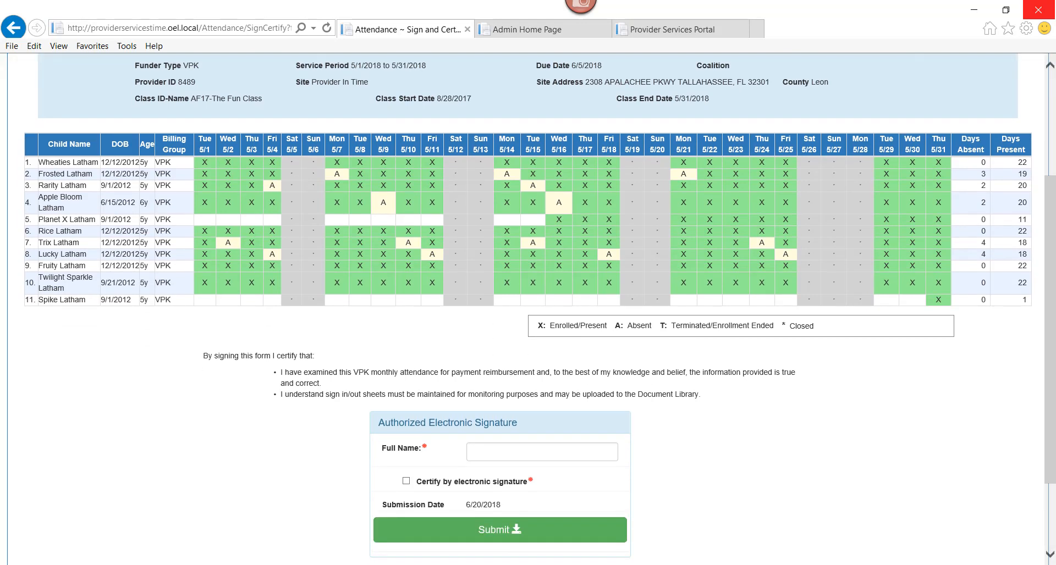
left_click(537, 449)
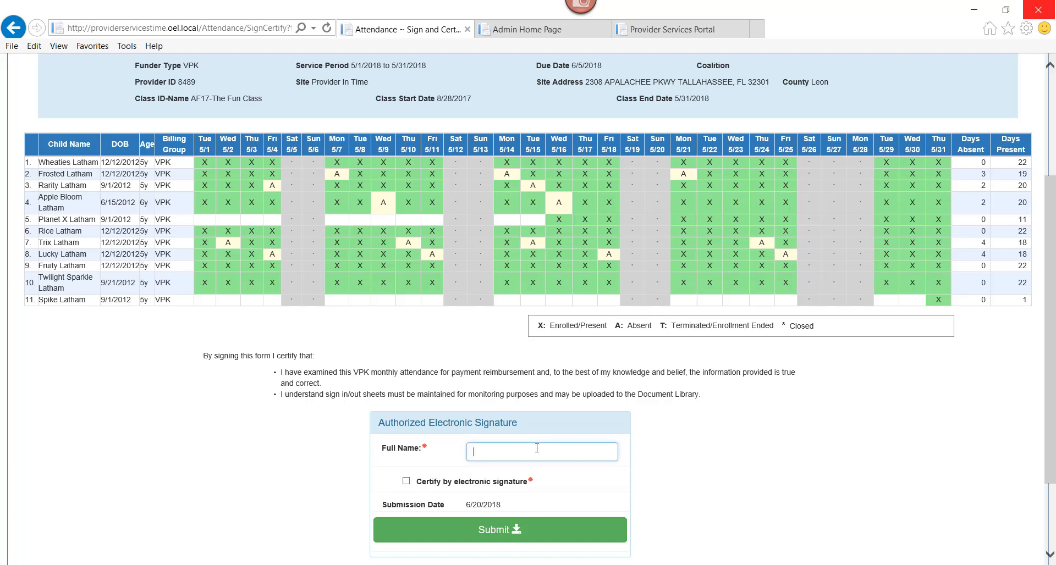
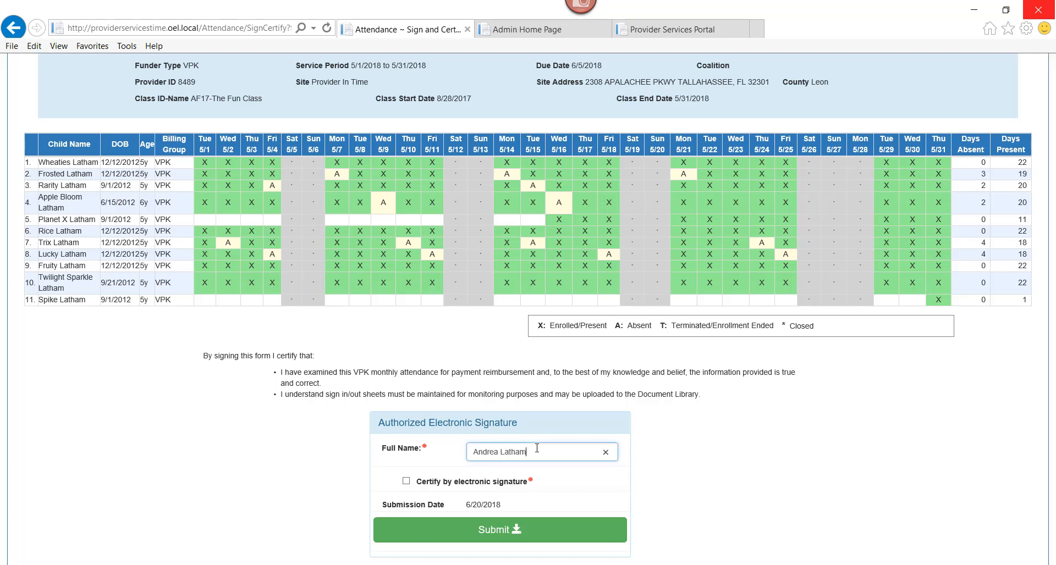
left_click(406, 482)
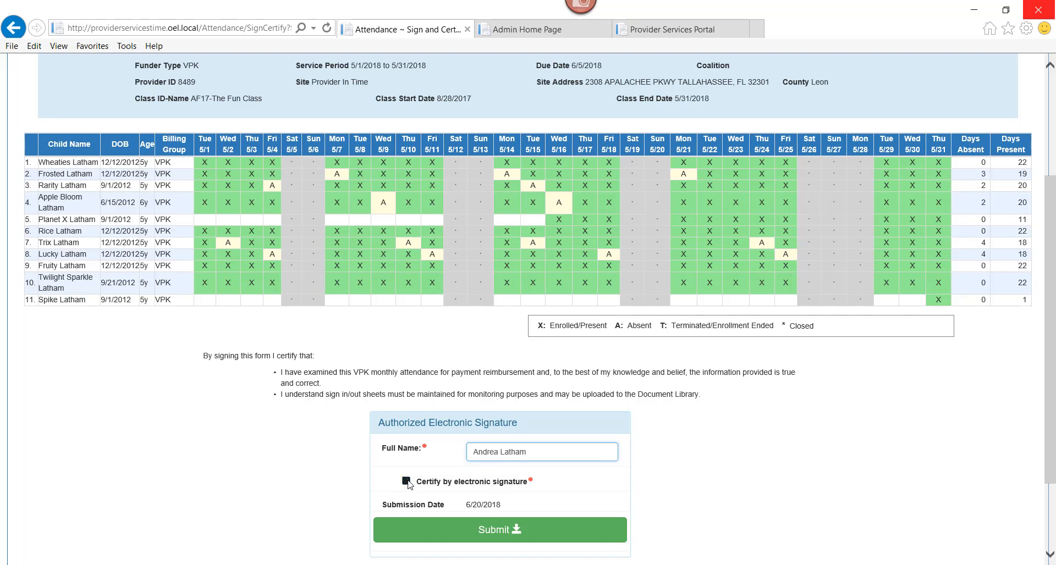
left_click(483, 532)
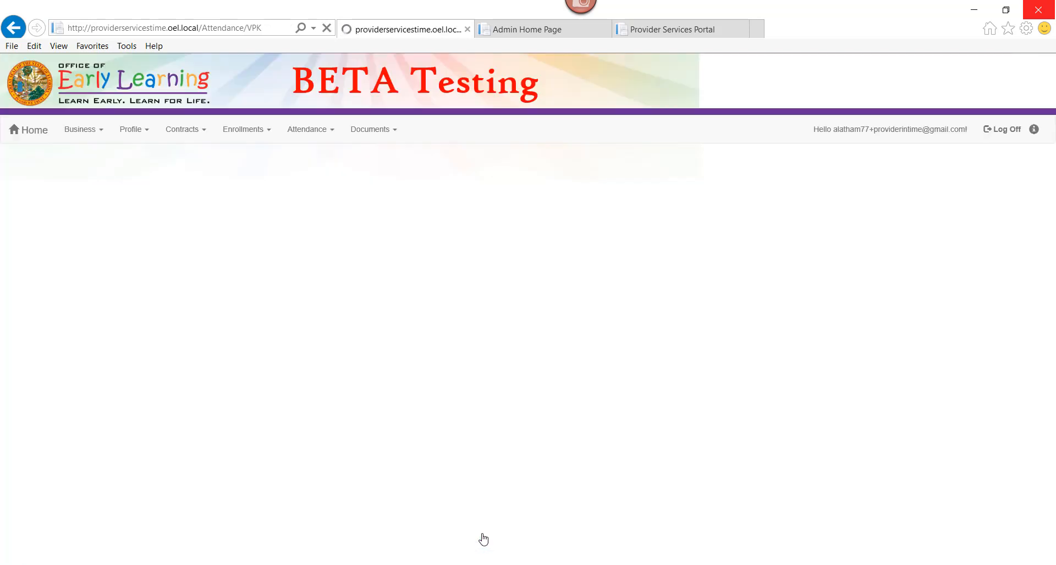
- Switch class AF17's Service Period to 4/1/2018 – 4/30/2018
scroll(483, 539, "down", 3)
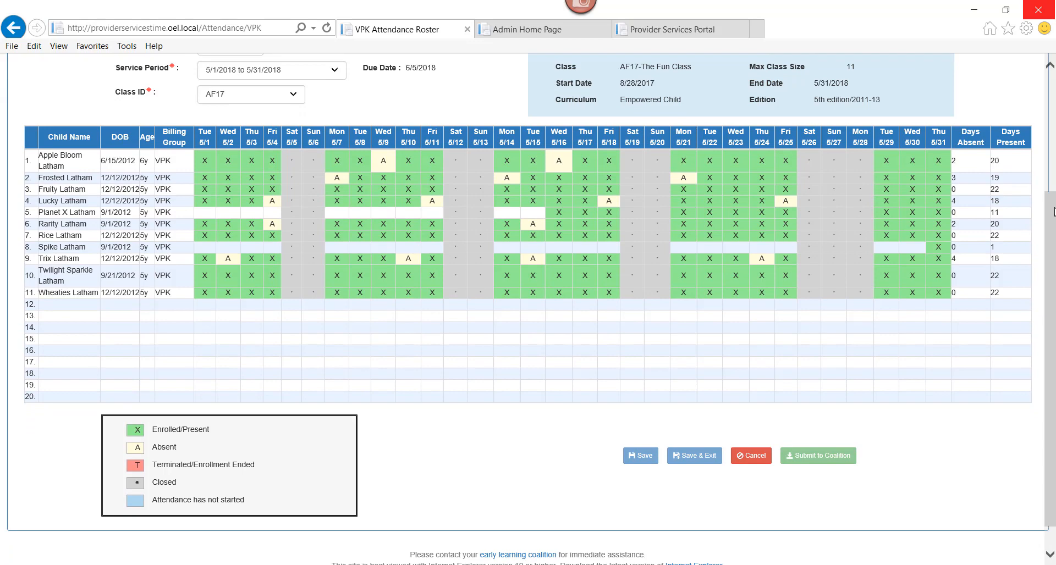
scroll(1053, 212, "up", 3)
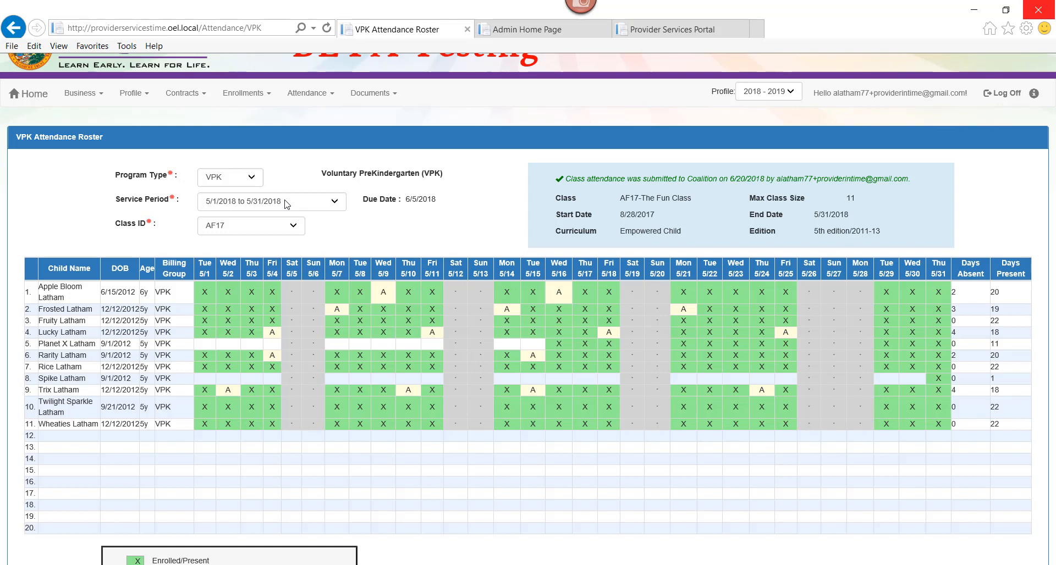
left_click(286, 205)
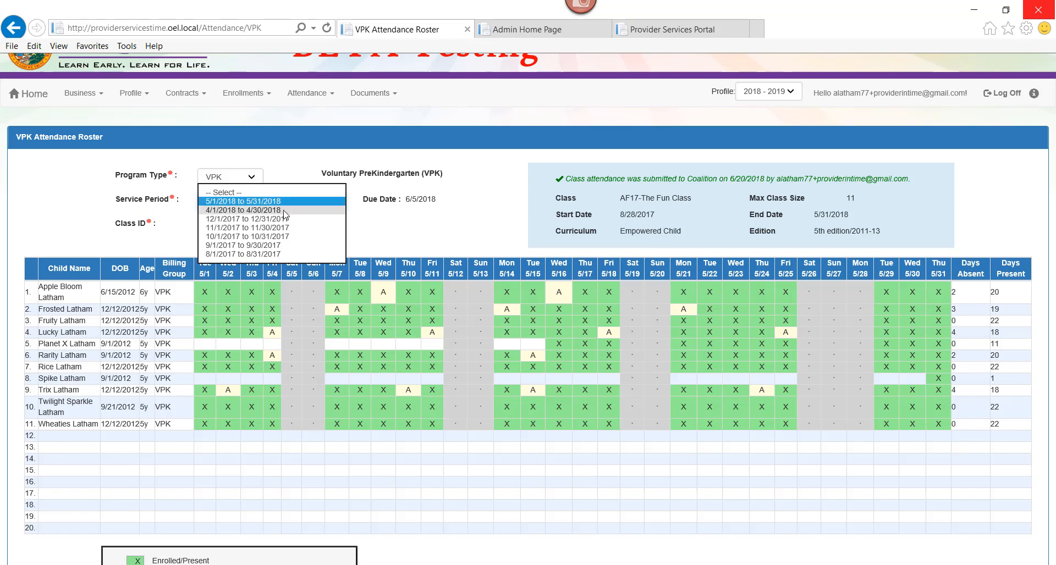
left_click(285, 211)
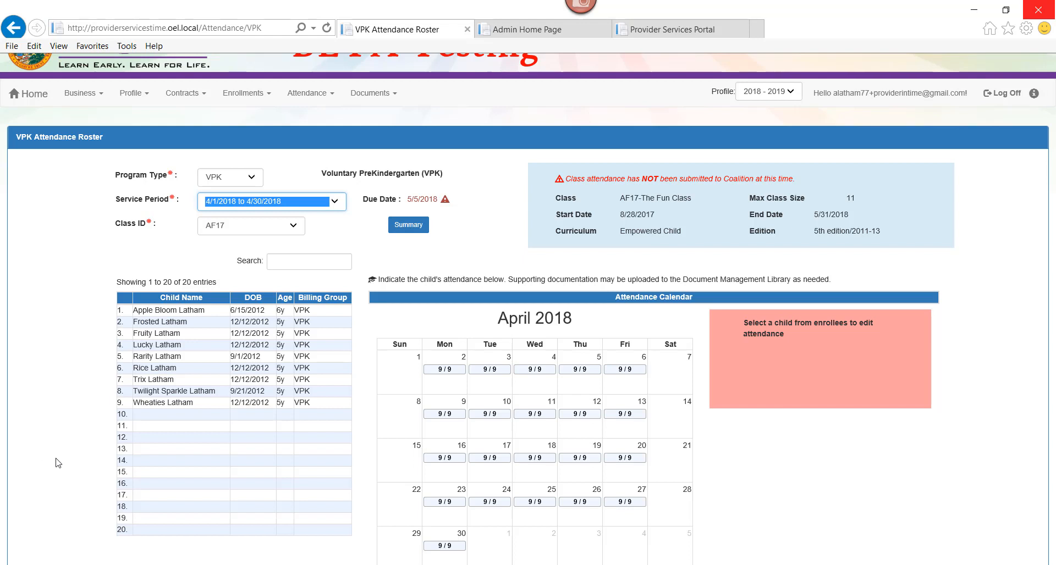
- Mark the first child absent on April 11 and April 19 and save
left_click(165, 322)
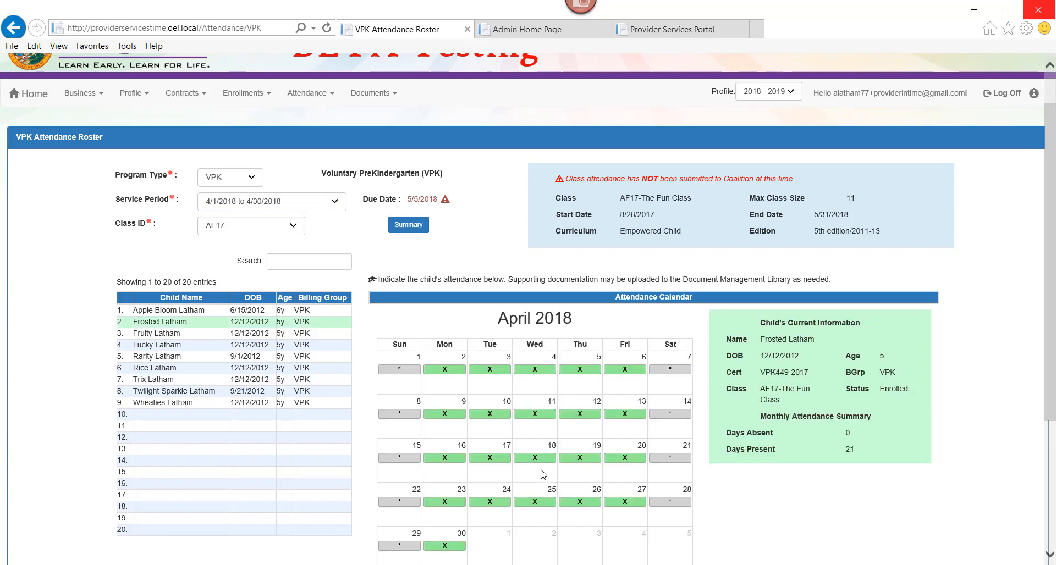
left_click(541, 415)
left_click(582, 461)
scroll(584, 465, "down", 5)
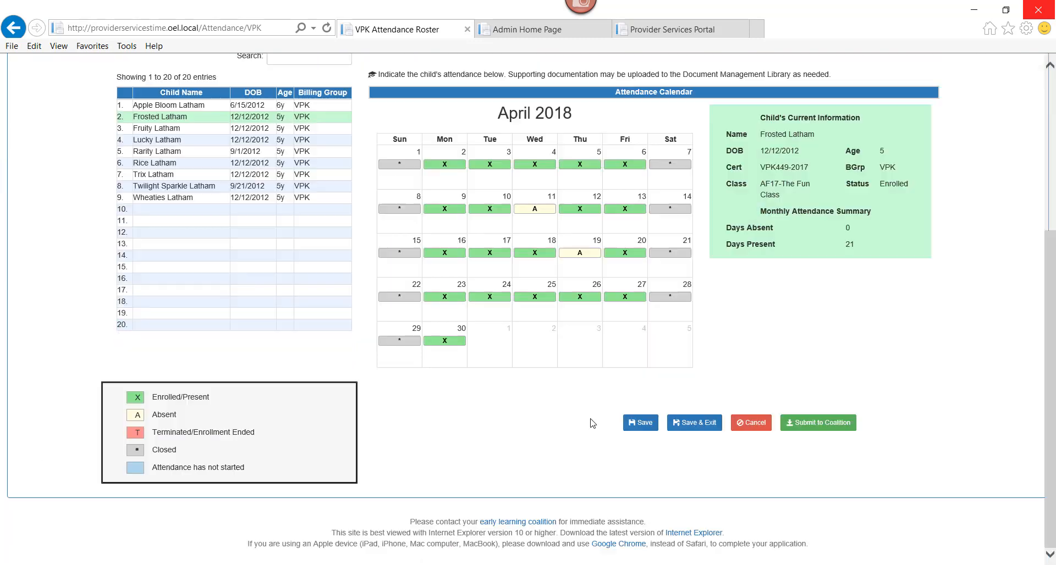
left_click(633, 427)
- Mark the second child absent on April 9 and April 19, then save and confirm
double_click(147, 205)
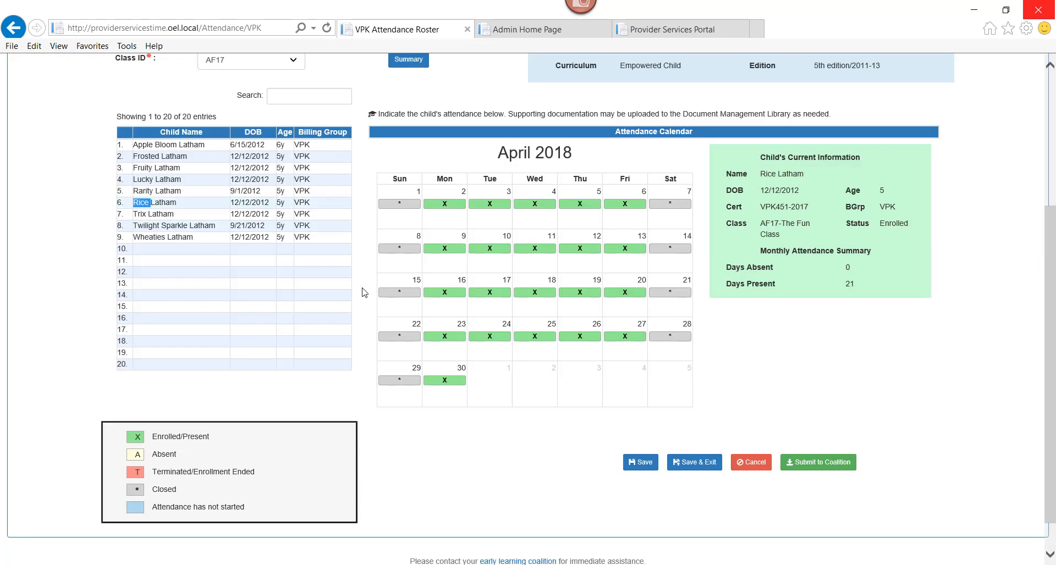
left_click(460, 250)
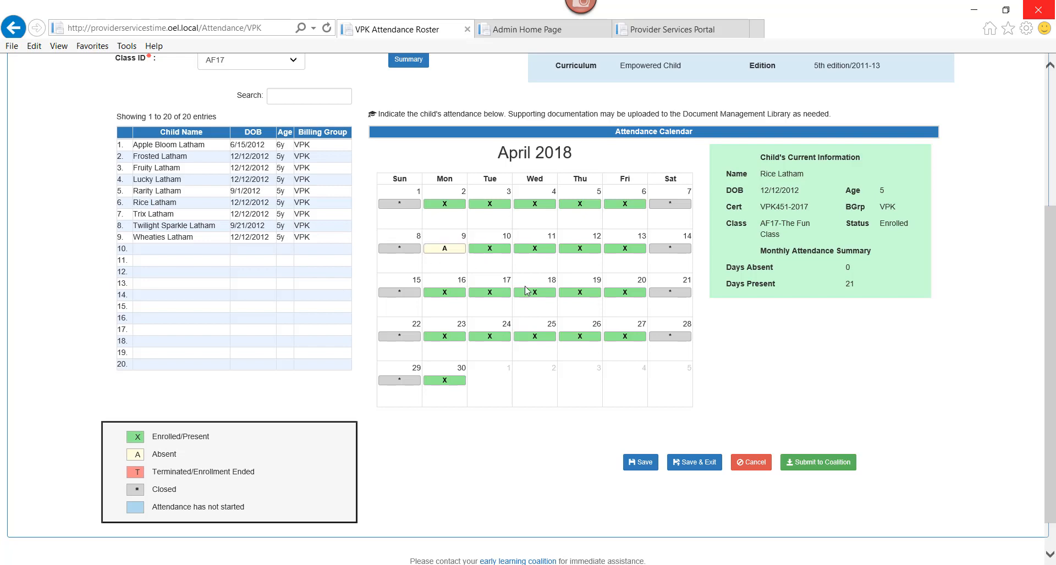
left_click(579, 293)
left_click(641, 464)
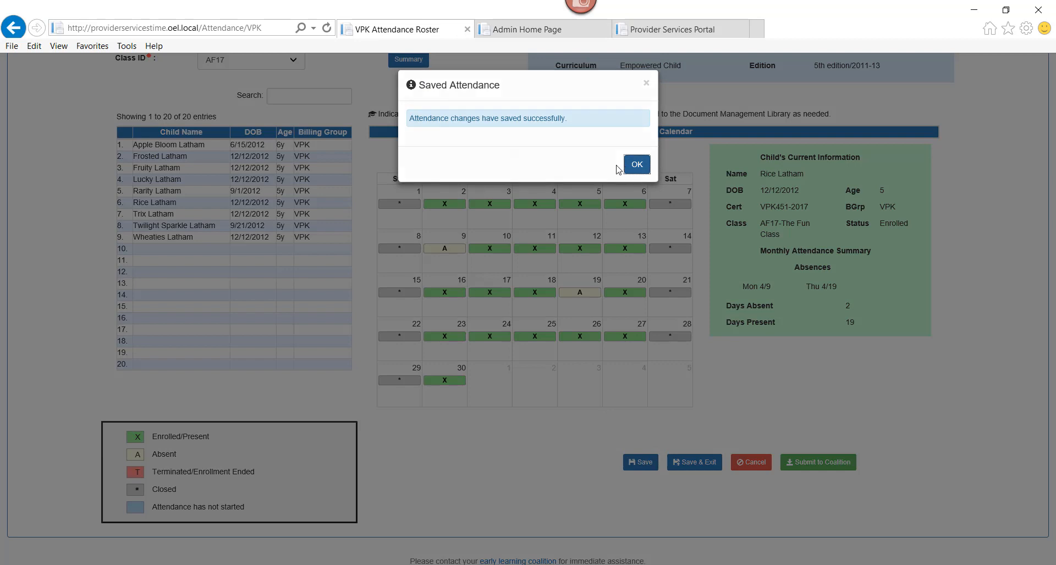
left_click(627, 170)
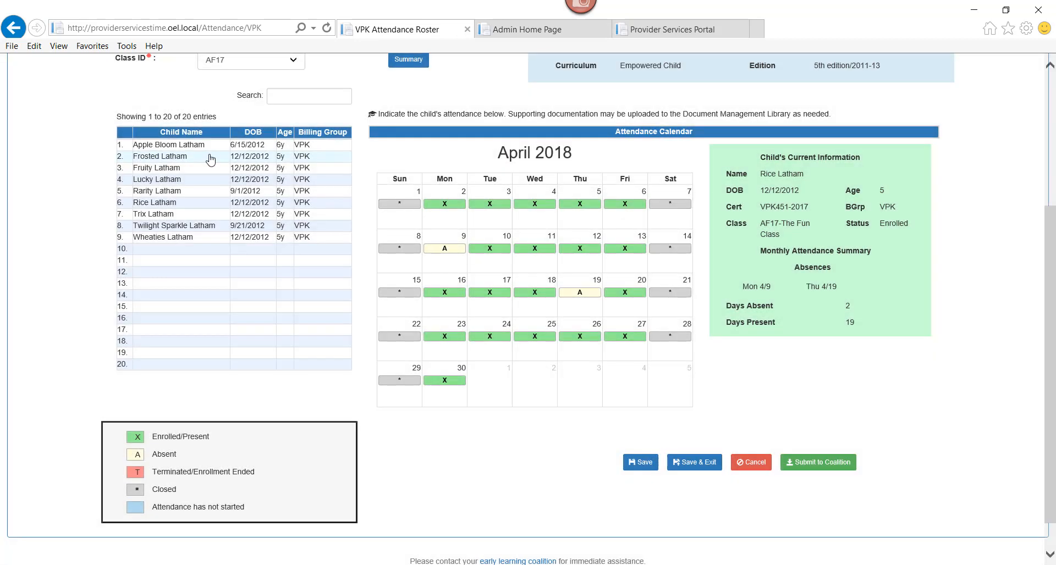
- Mark the third child absent on all April Thursdays and Fridays (5, 6, 12, 13, 19, 20, 26, 27), then save
left_click(165, 228)
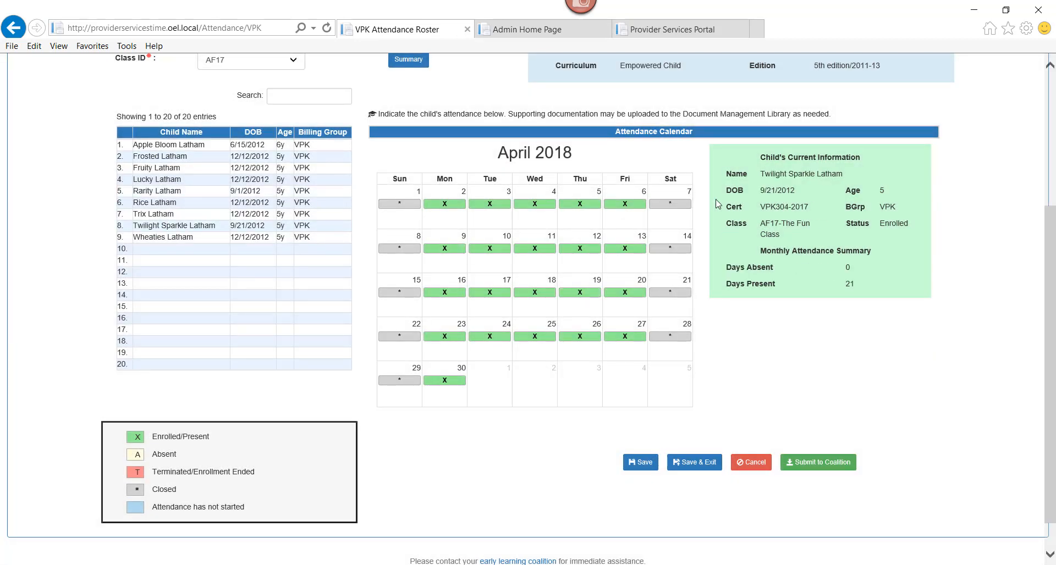
left_click(637, 204)
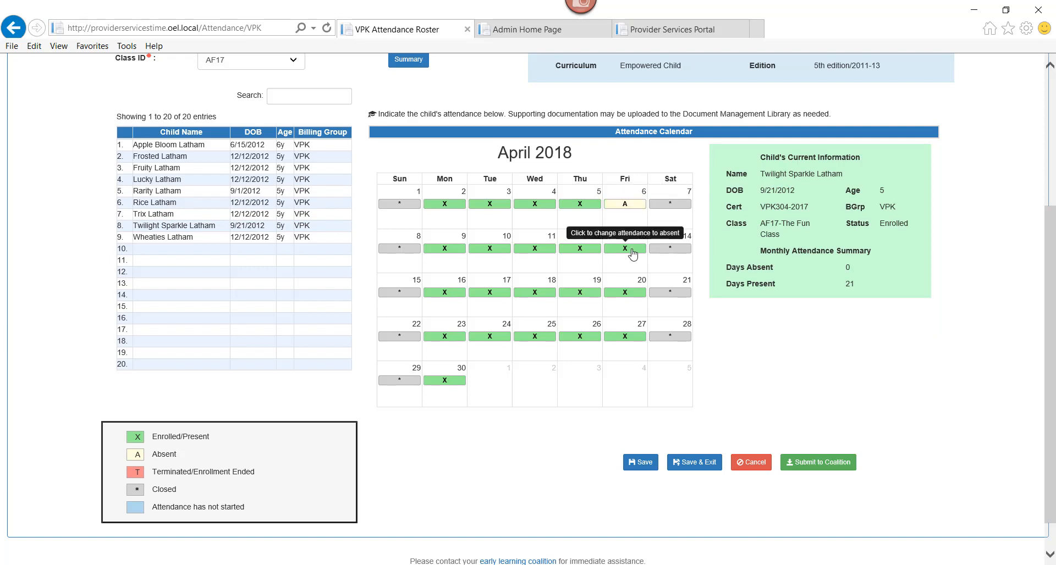
left_click(637, 249)
left_click(629, 292)
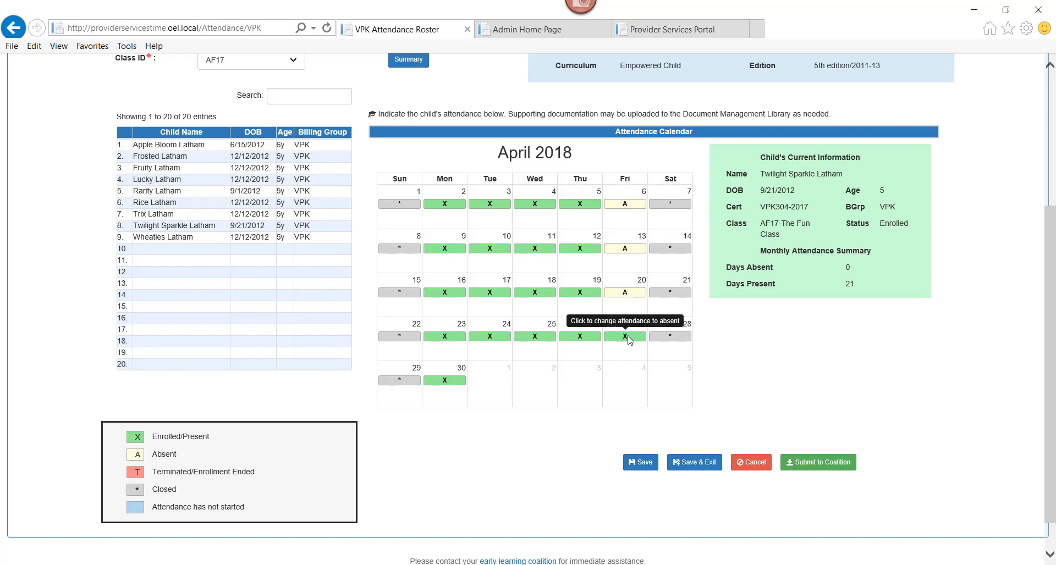
left_click(629, 337)
left_click(582, 339)
left_click(584, 297)
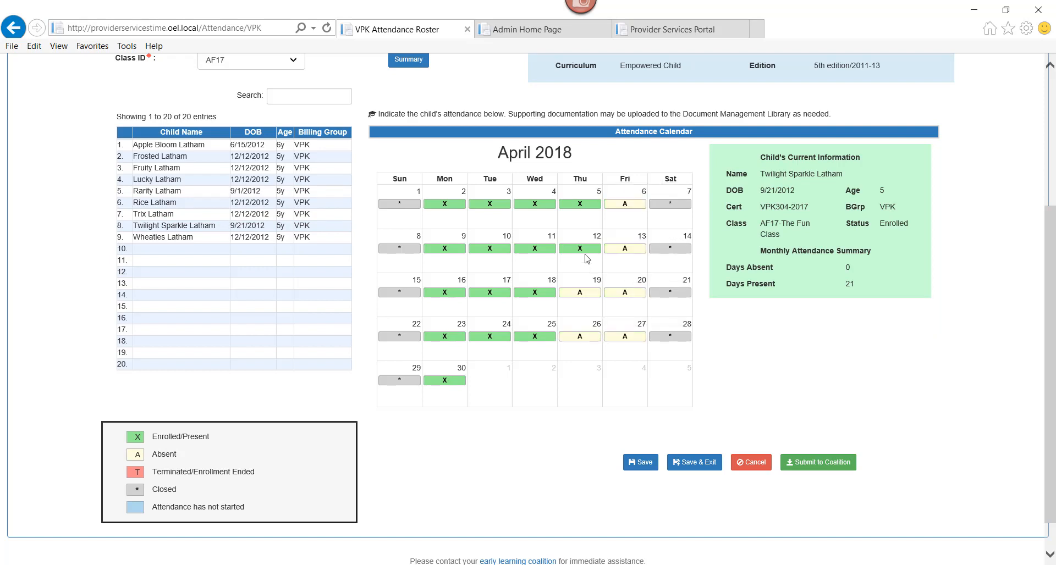
left_click(585, 251)
left_click(584, 208)
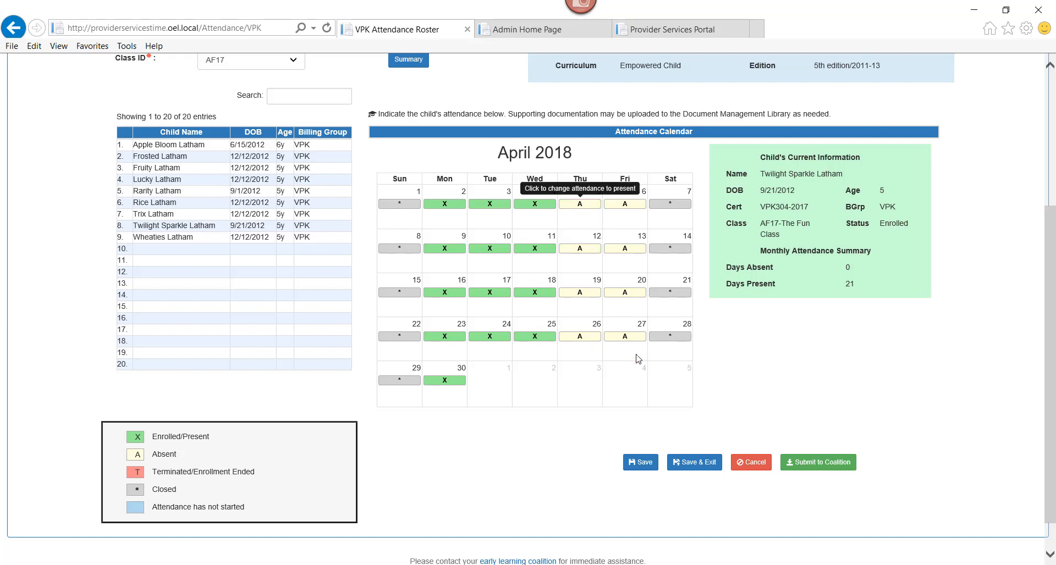
left_click(643, 463)
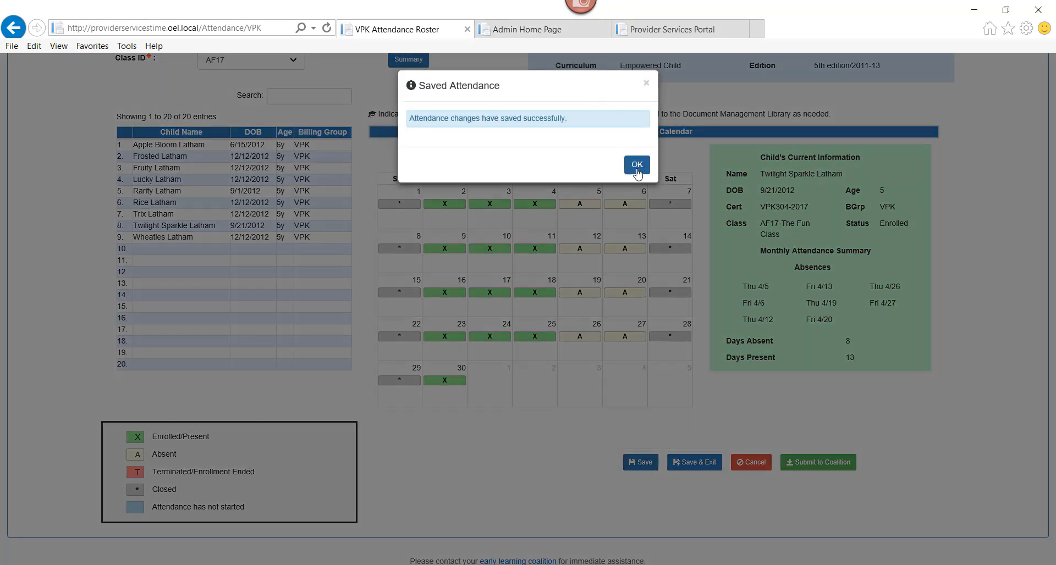
left_click(636, 166)
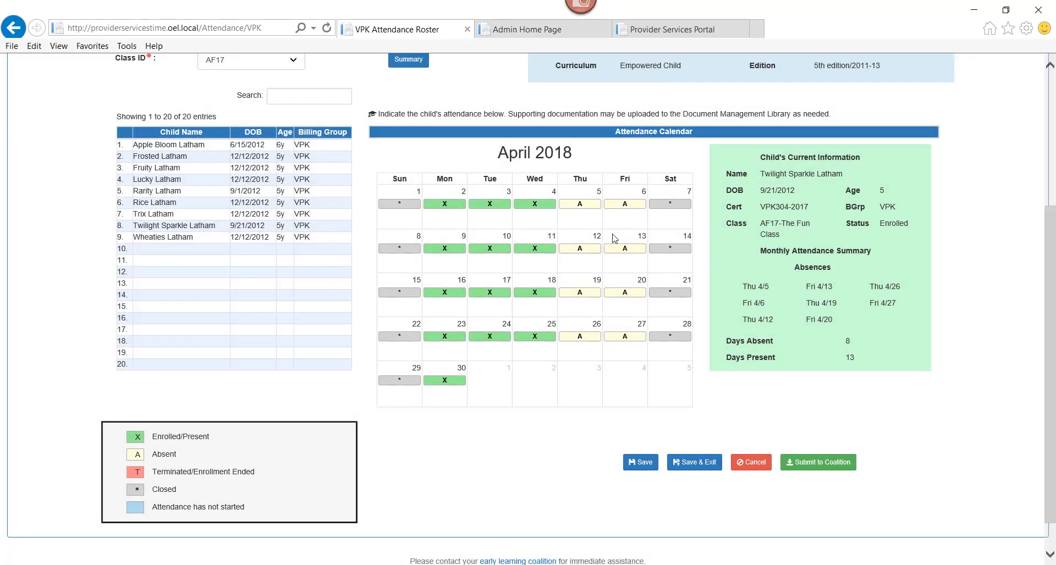
left_click(404, 62)
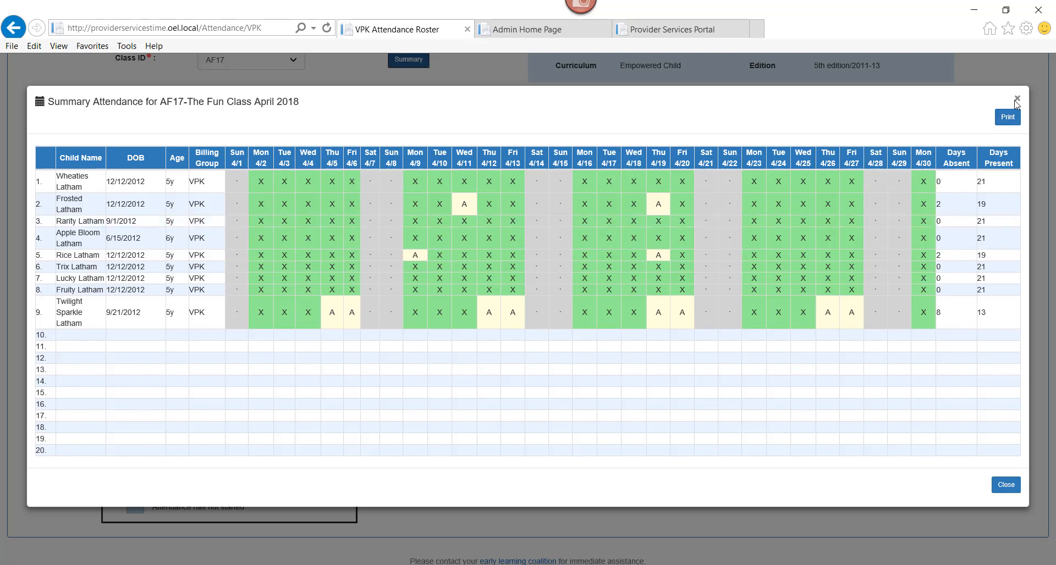
left_click(1017, 100)
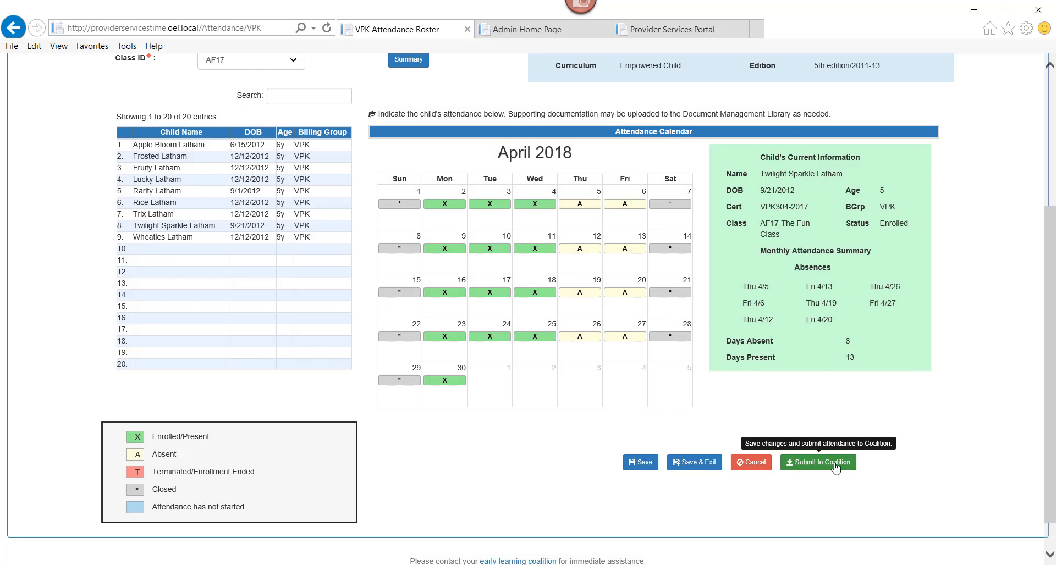
left_click(836, 463)
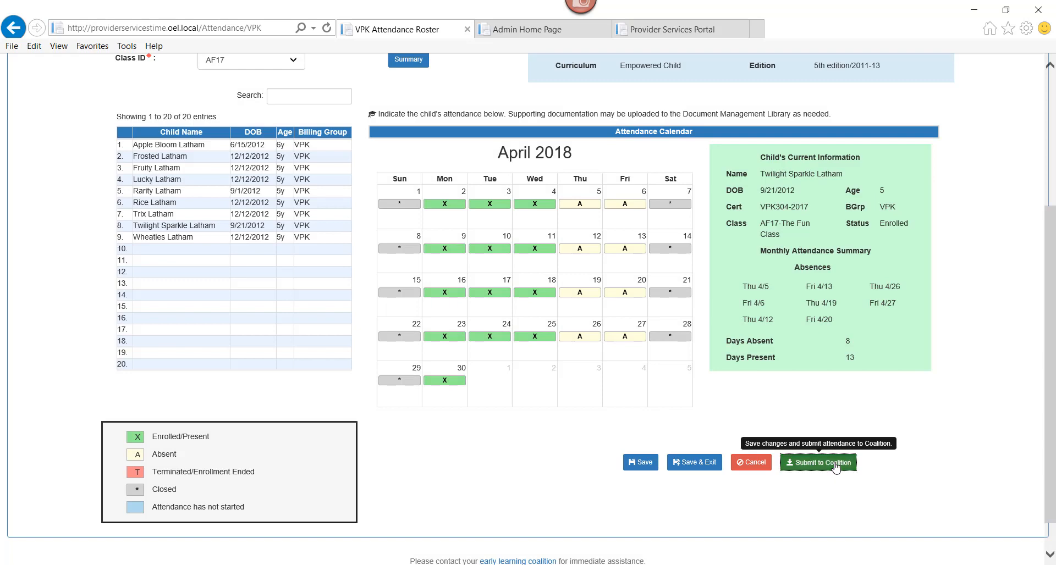
- Review AF17's April 2018 Sign and Certify page, then cancel without signing
left_click_drag(1050, 277, 1051, 316)
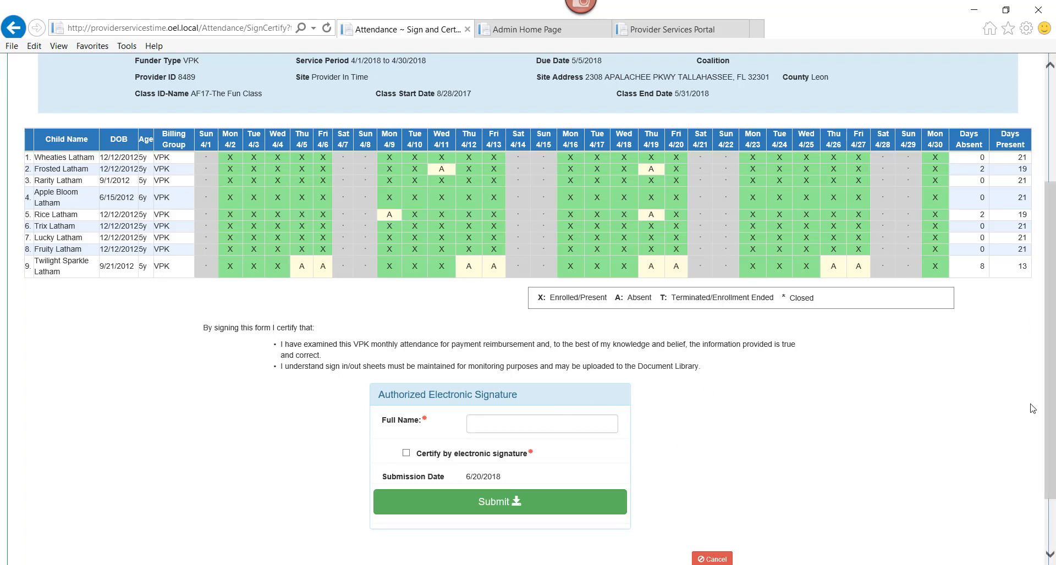
scroll(1052, 393, "down", 1)
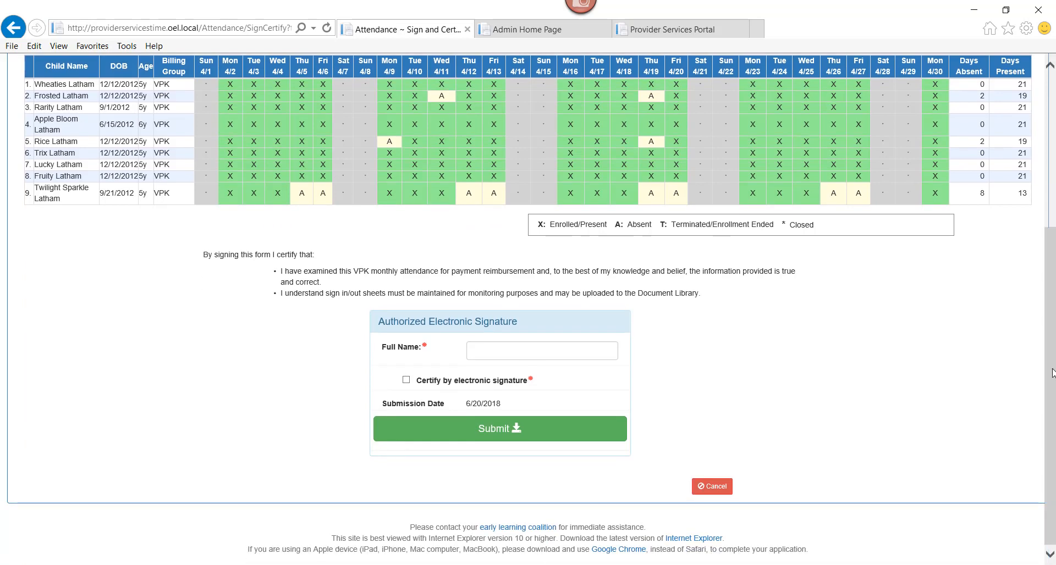
left_click_drag(1050, 357, 1041, 273)
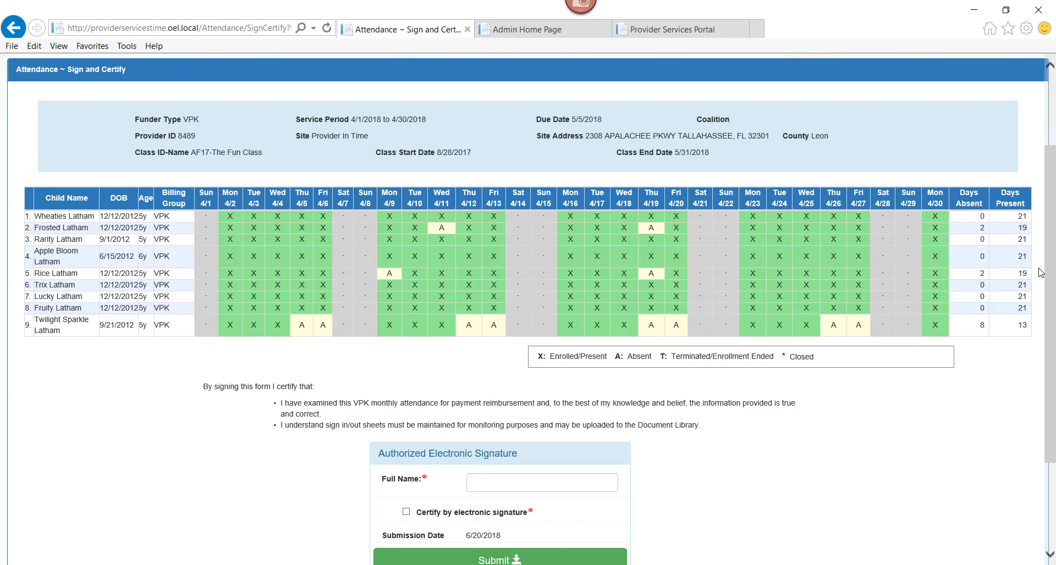
left_click_drag(1051, 303, 1054, 387)
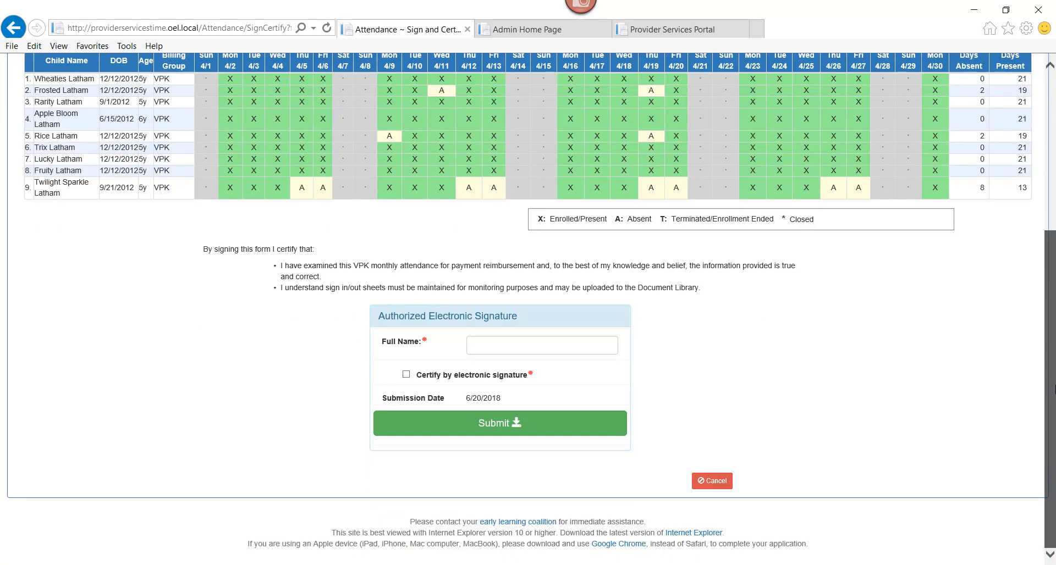
left_click(715, 482)
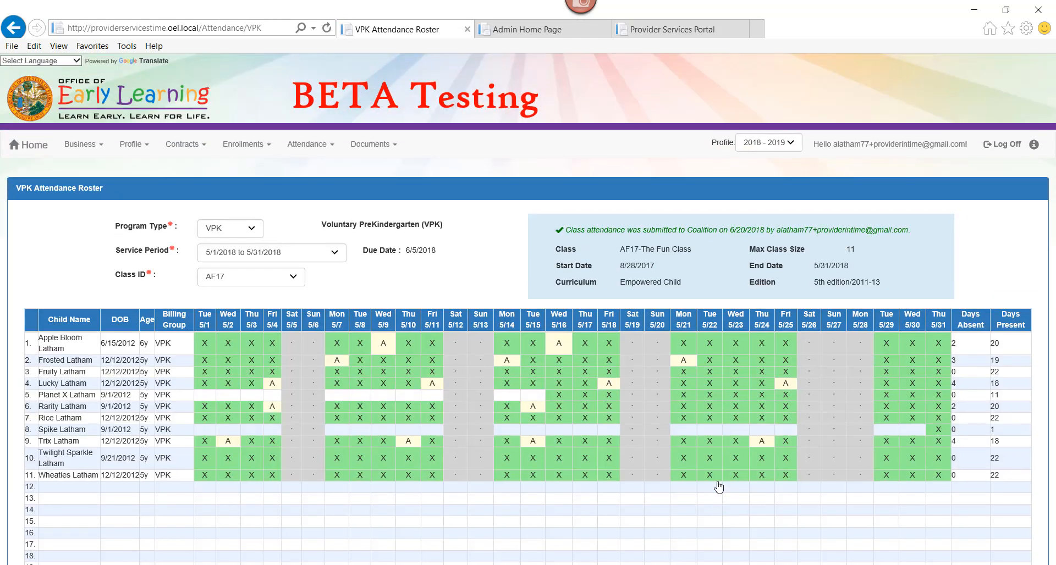
- Reselect the April 2018 service period in the Service Period list
left_click(303, 253)
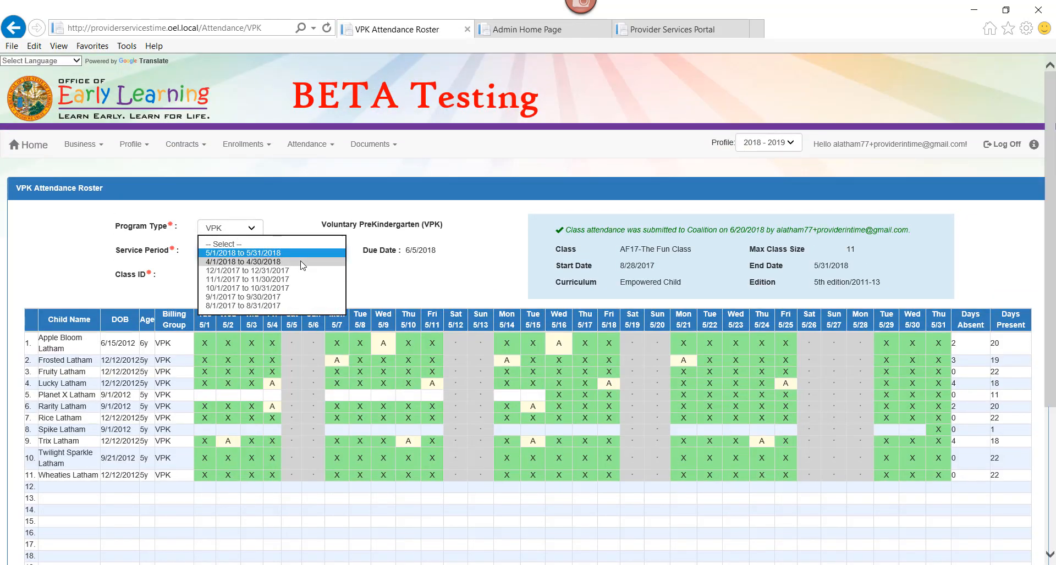
left_click(300, 263)
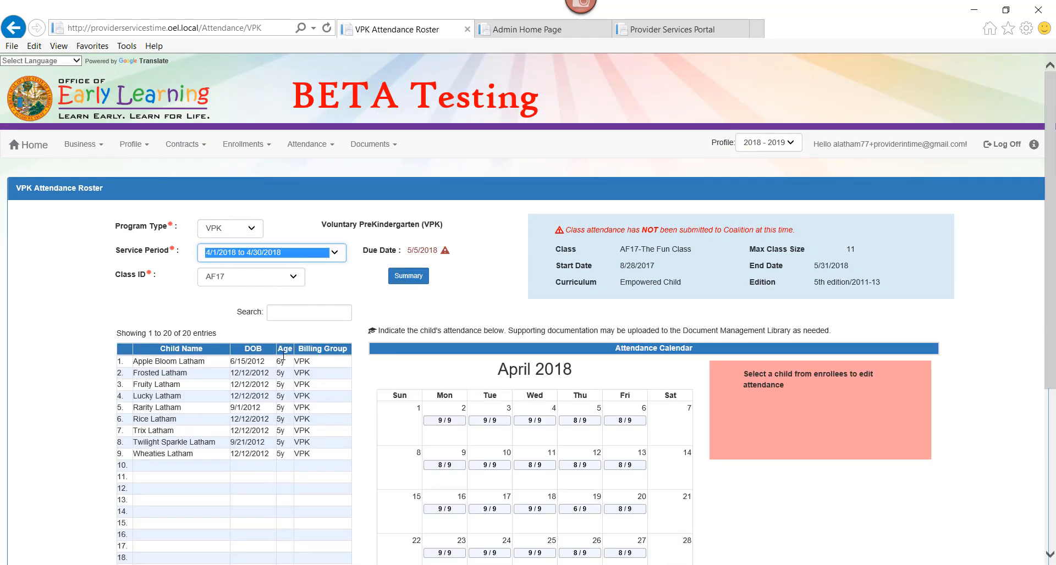